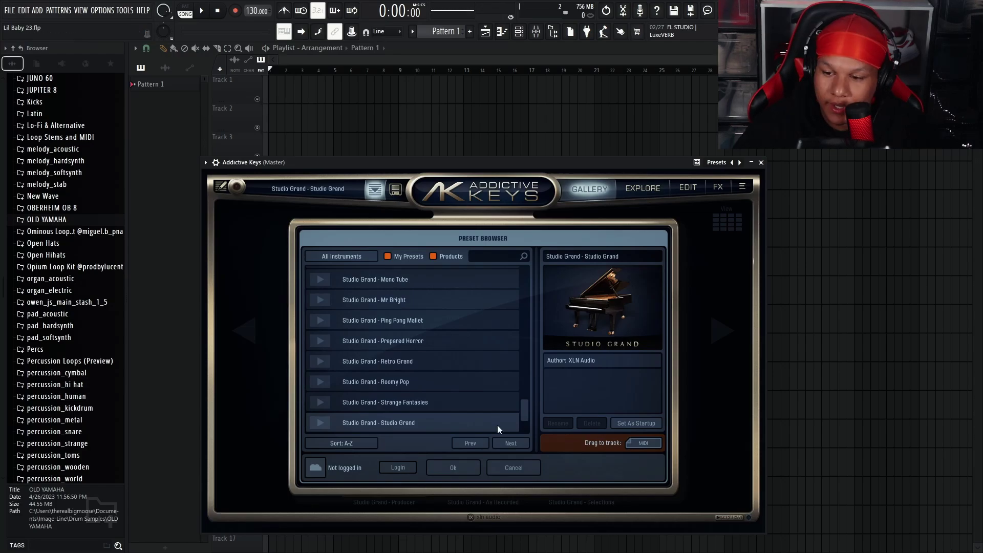
Step: Put away the Addictive Keys window and name the pattern "piano main"
left_click(750, 163)
left_click(474, 30)
type("piano main")
key("Return")
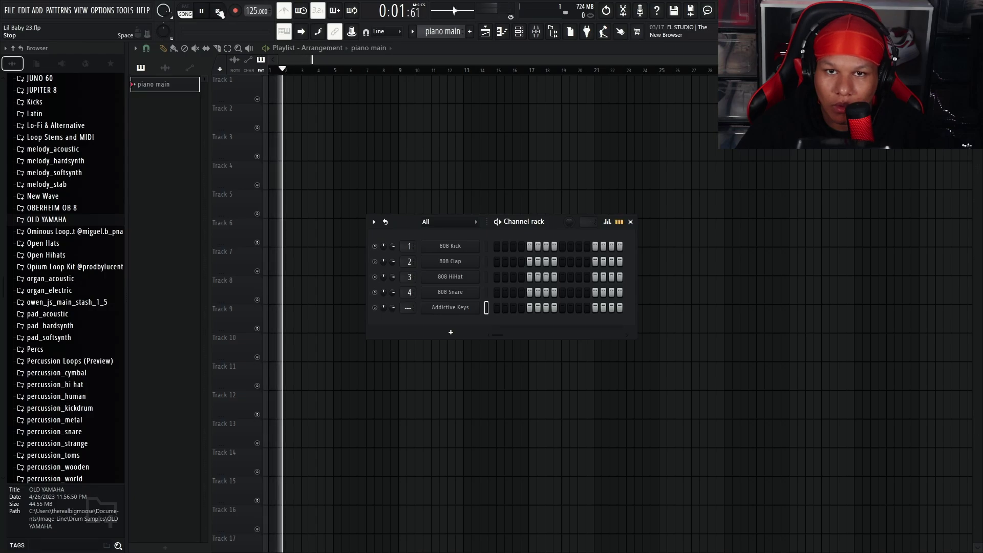
Step: Write a repeating E5–C5–A4 melody over four bars for Addictive Keys, with F5–D5–B4 in late bar 2 and G#4 as the last note
key("space")
left_click(504, 32)
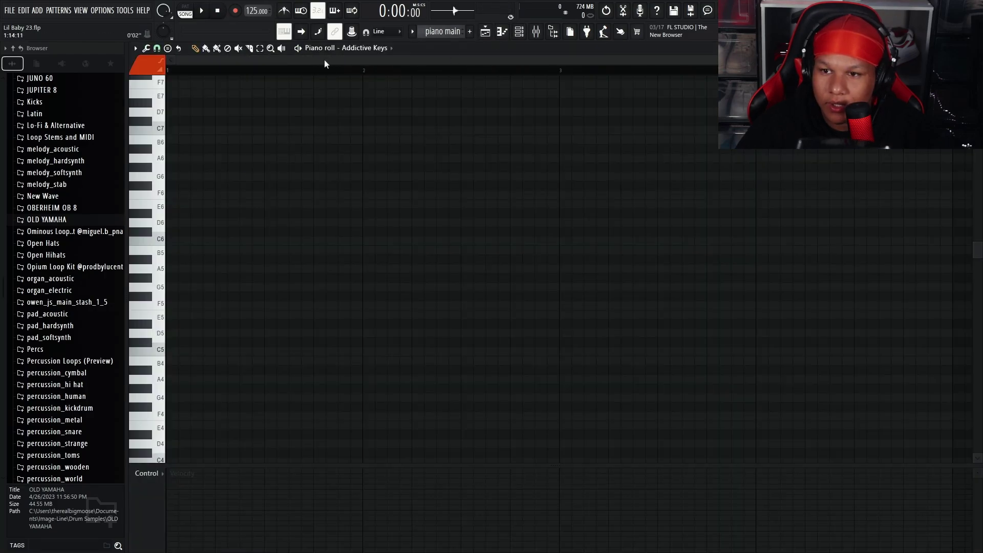
left_click(178, 314)
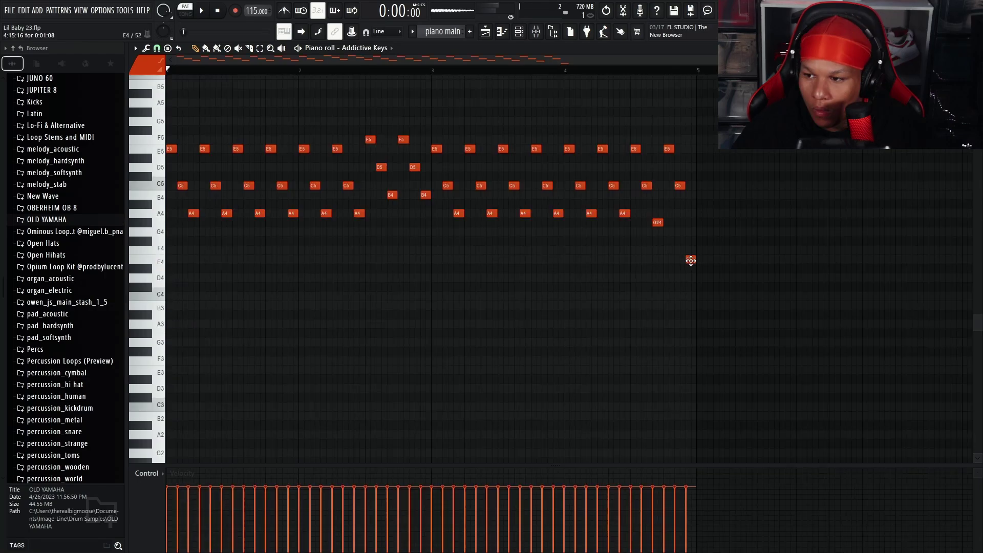
left_click_drag(692, 259, 686, 221)
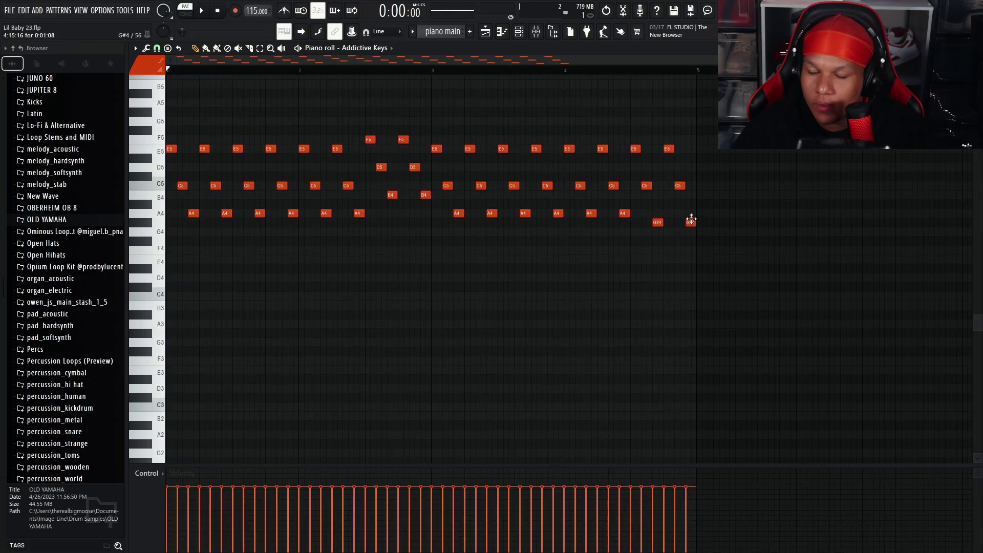
key("space")
key("space")
Step: Add an A2 bass note under the melody, starting at bar 1 and lasting one and a half bars
scroll(219, 294, "down", 4)
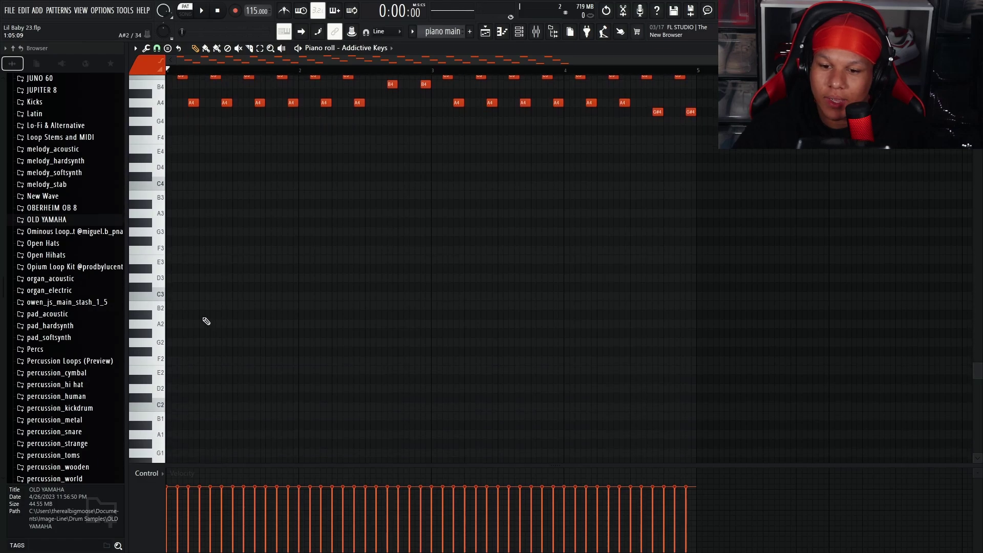
scroll(203, 311, "up", 4)
key("space")
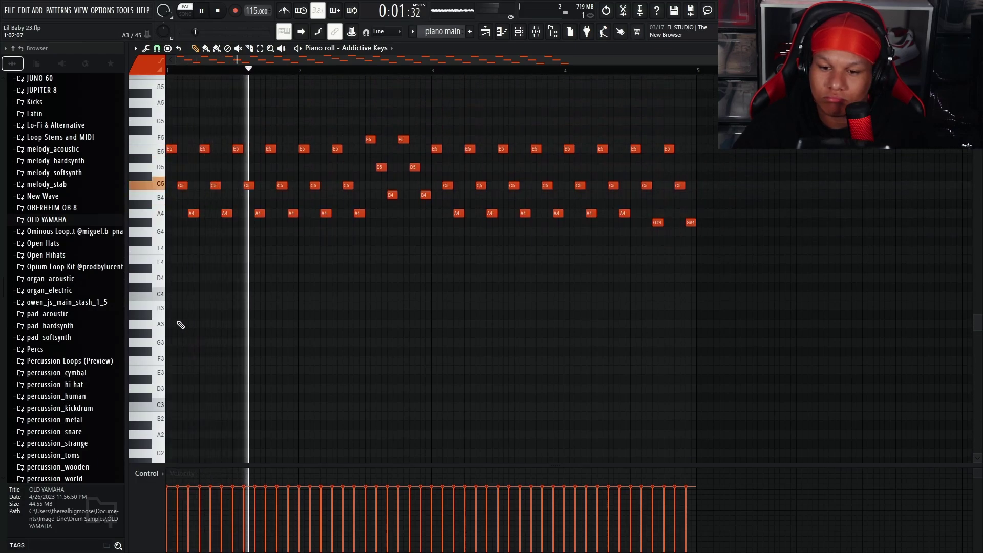
left_click(174, 324)
left_click_drag(172, 325, 432, 446)
key("space")
key("space")
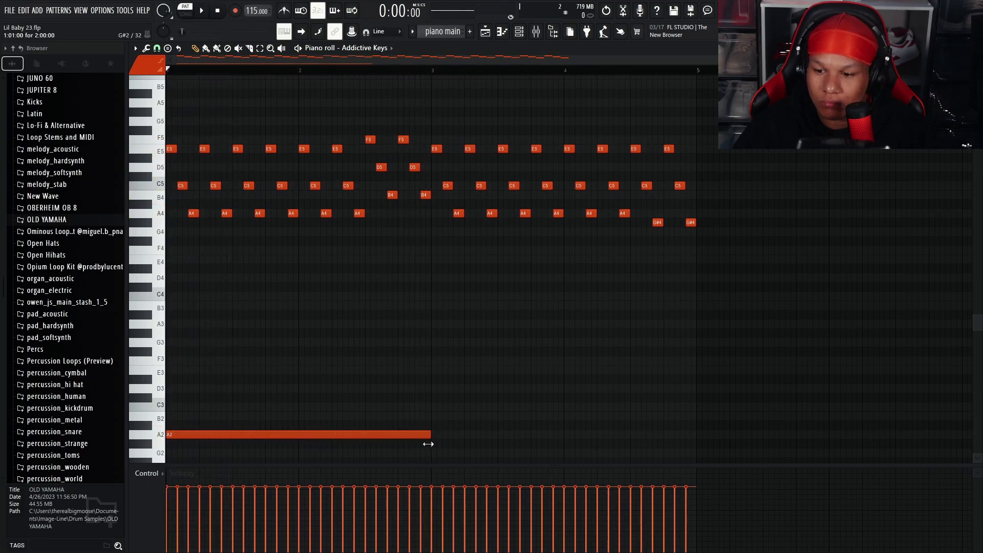
key("space")
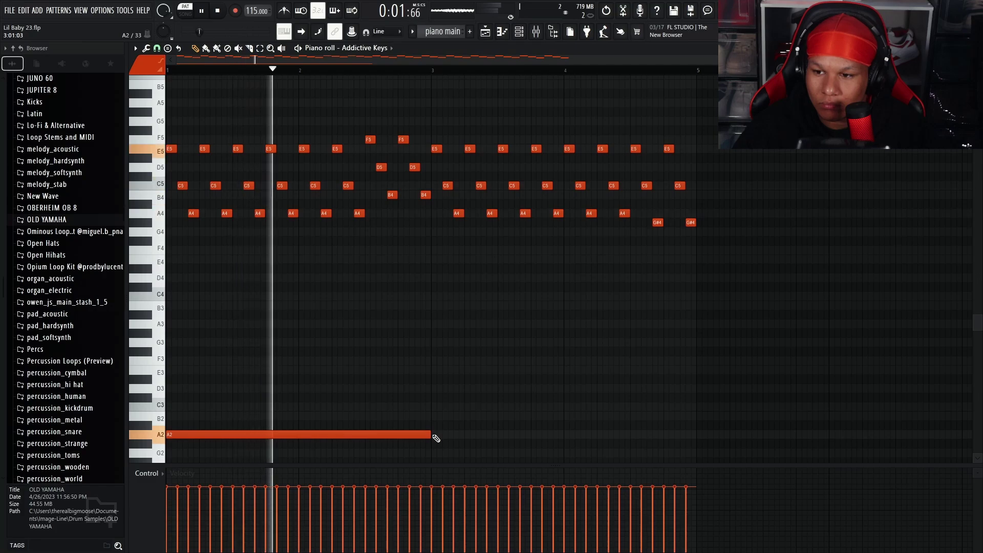
key("space")
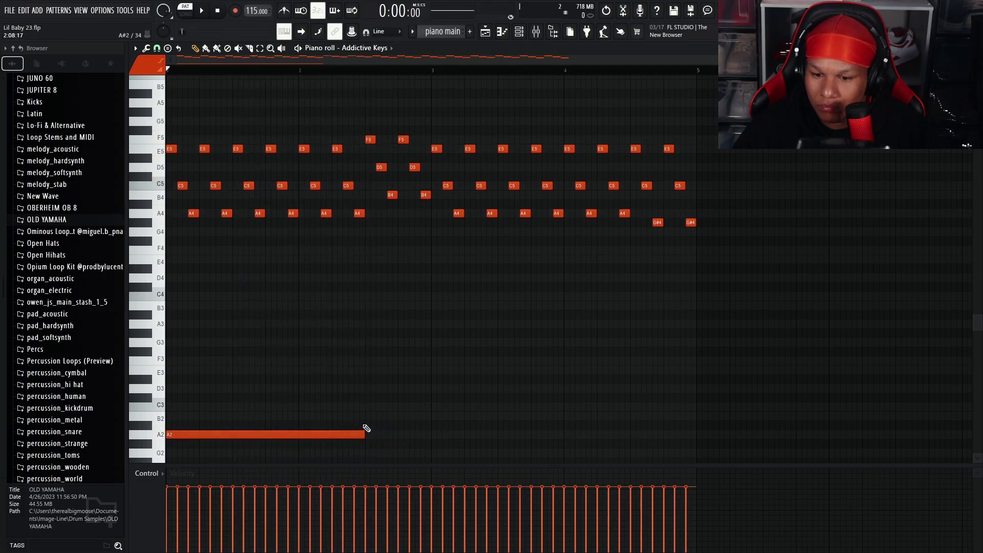
Step: Continue the bass line with a half-bar B2 note at the end of bar 2 and a one-and-a-half-bar A2 note from bar 3
left_click(364, 418)
key("space")
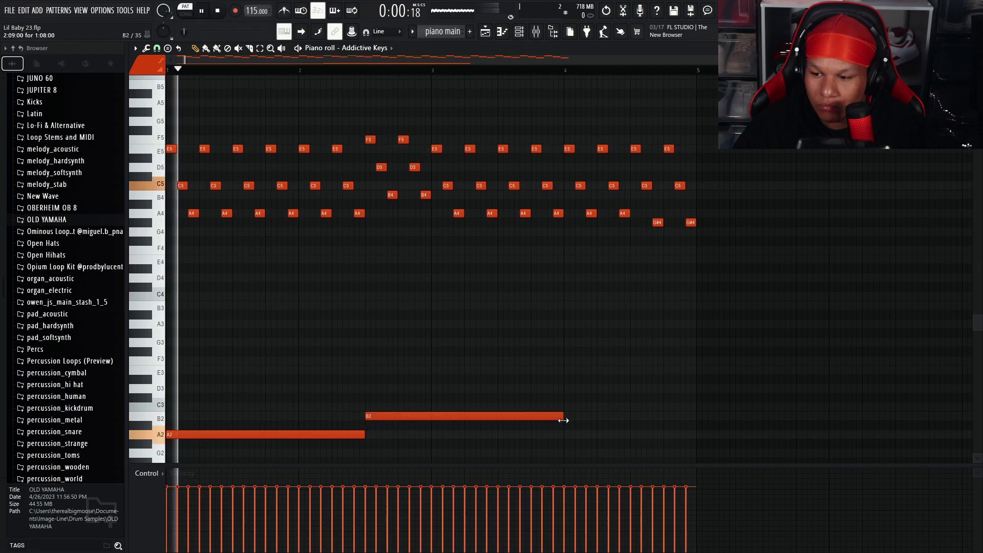
left_click_drag(564, 416, 431, 430)
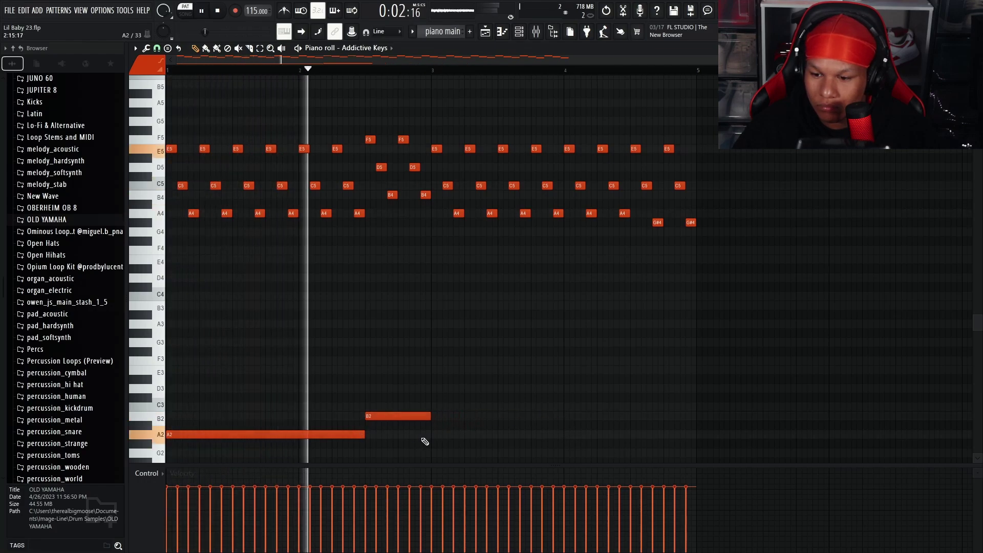
left_click(432, 434)
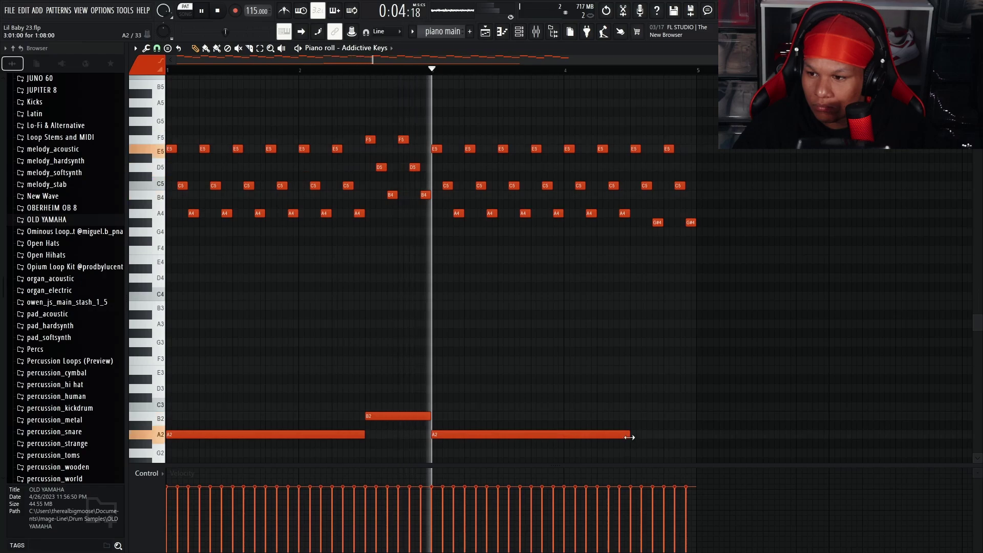
Step: Finish the bass line with a half-bar G#2 note at the end of bar 4 and play it back
left_click(634, 451)
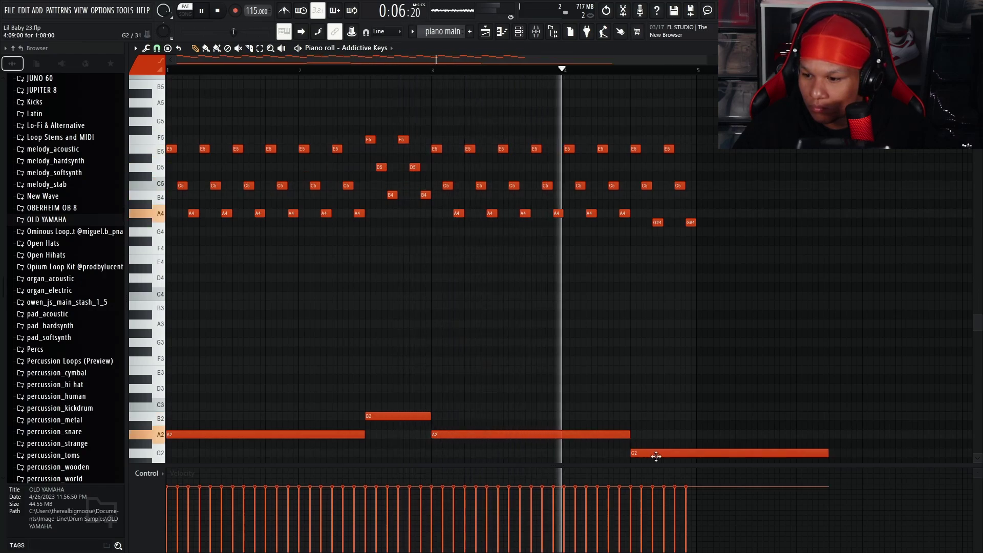
right_click(632, 452)
key("space")
left_click(631, 445)
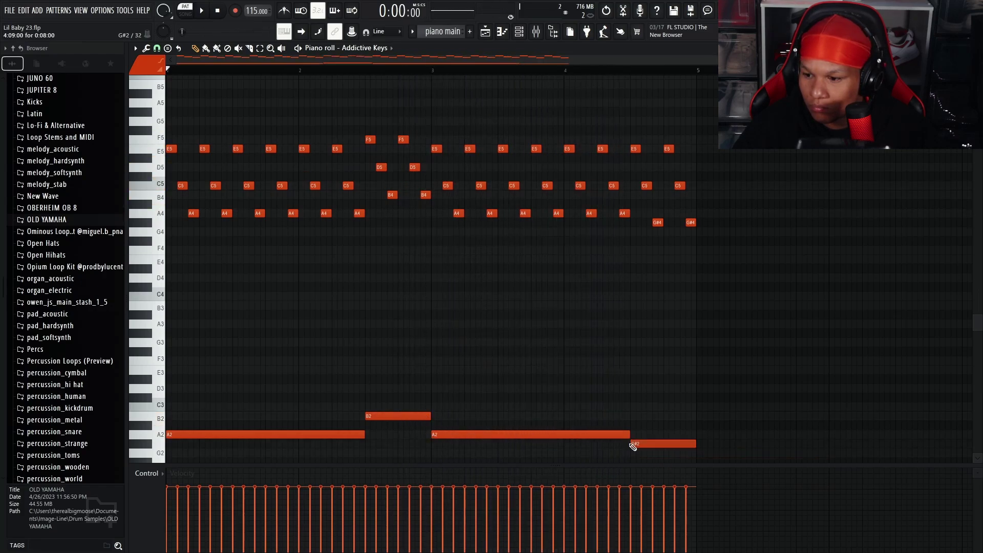
key("space")
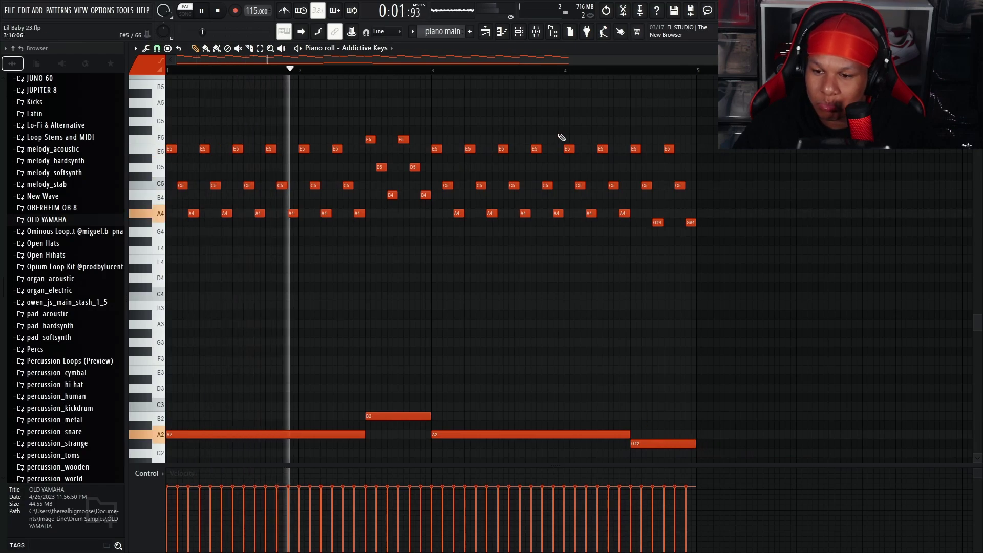
Step: Add short high accent notes on beats 2 and 4 of bars 1 and 2: three E7 notes, ending on F7
scroll(330, 149, "down", 1)
scroll(307, 153, "up", 5)
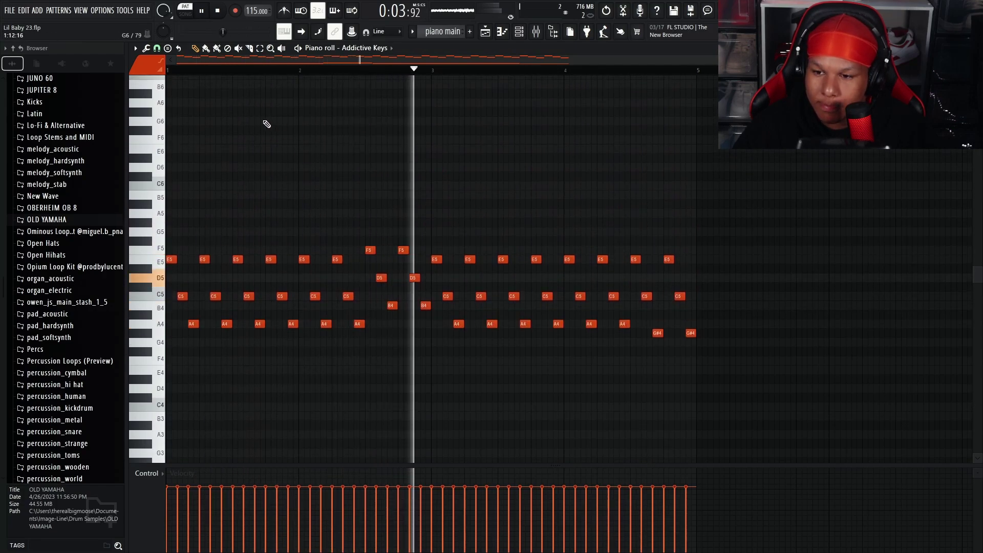
scroll(277, 131, "down", 6)
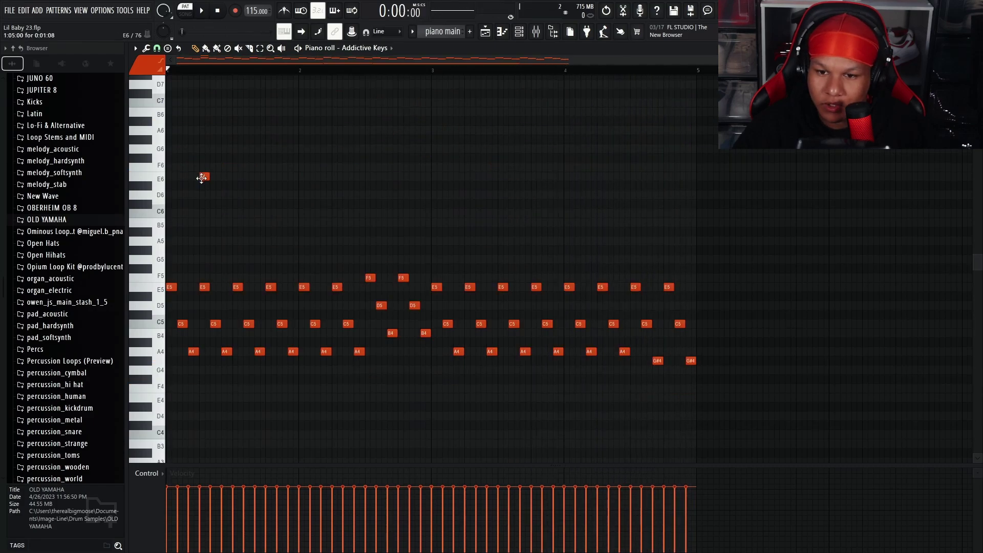
left_click_drag(202, 178, 200, 115)
key("space")
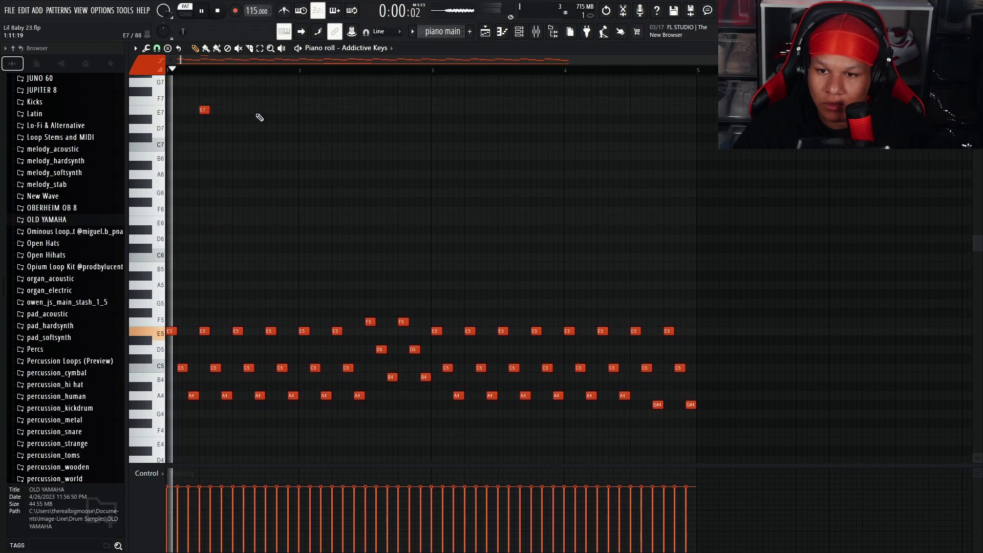
key("space")
left_click(266, 110)
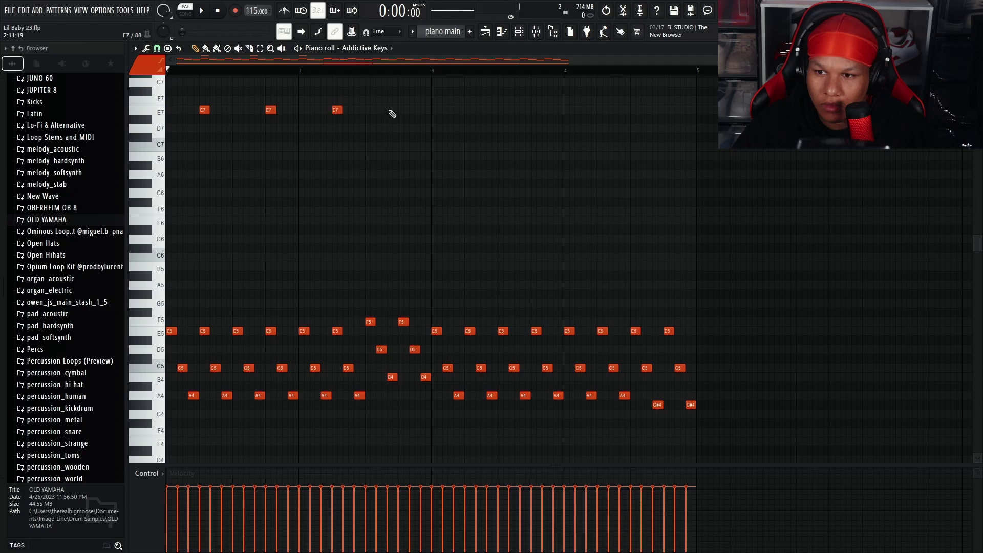
key("space")
Step: Continue the high accents on beats 2 and 4 of bars 3 and 4 with three E7 notes and a final D#7
left_click(467, 108)
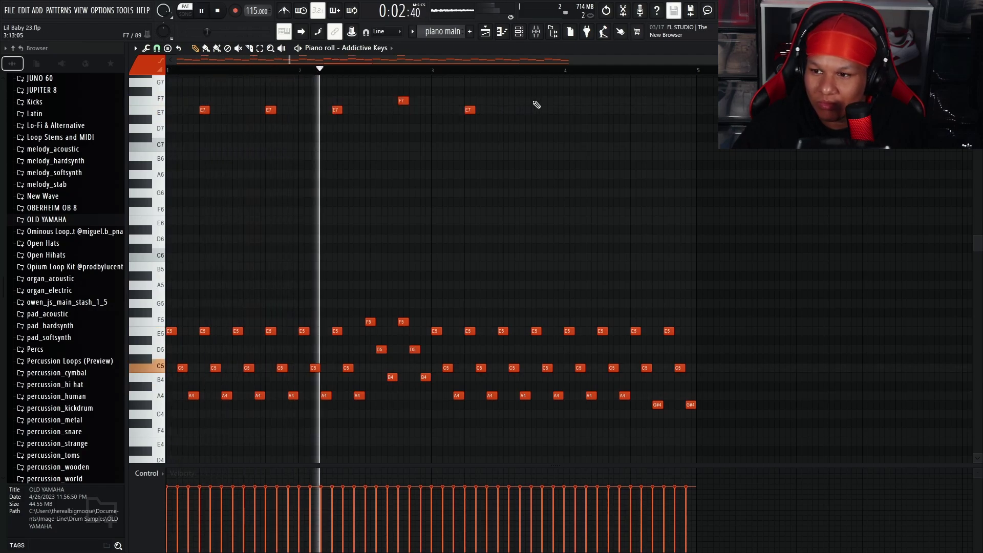
left_click(539, 100)
left_click_drag(541, 101, 537, 110)
left_click(602, 112)
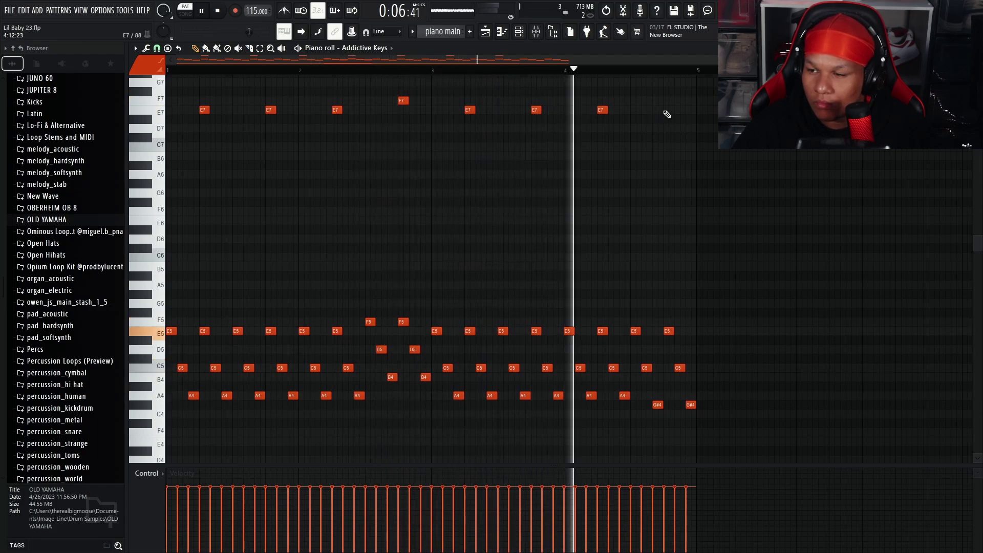
left_click(670, 120)
key("space")
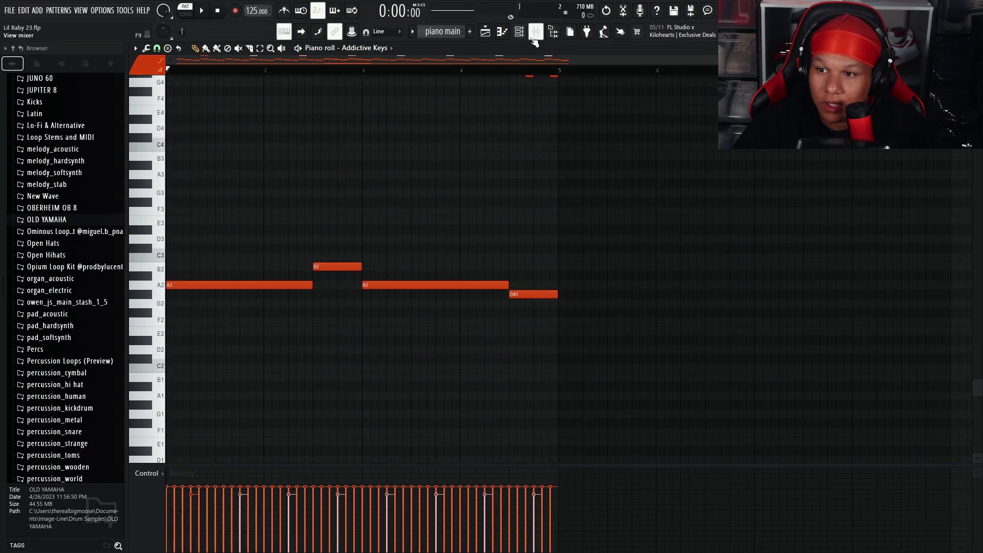
Step: Route the Addictive Keys channel to mixer insert 10
left_click(536, 31)
left_click(518, 34)
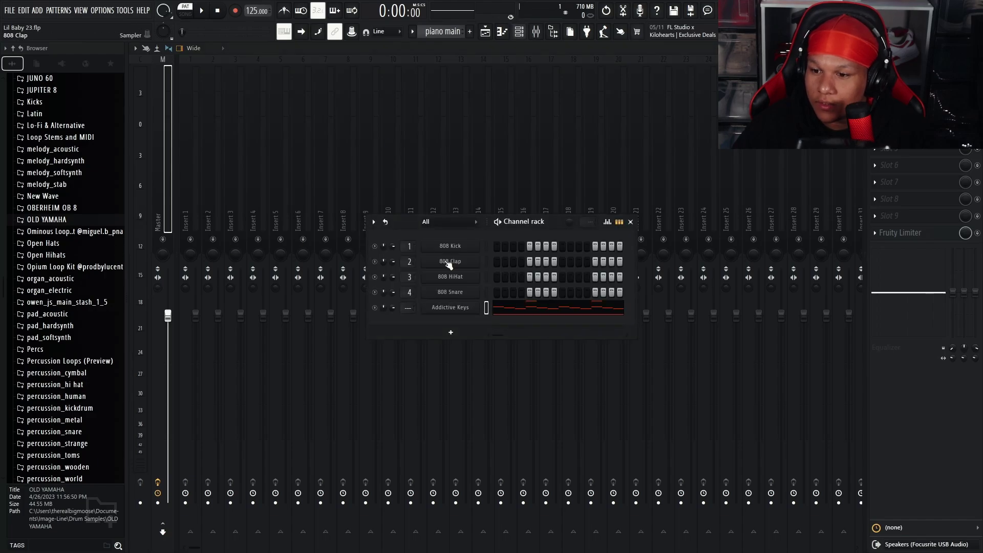
left_click_drag(408, 310, 408, 289)
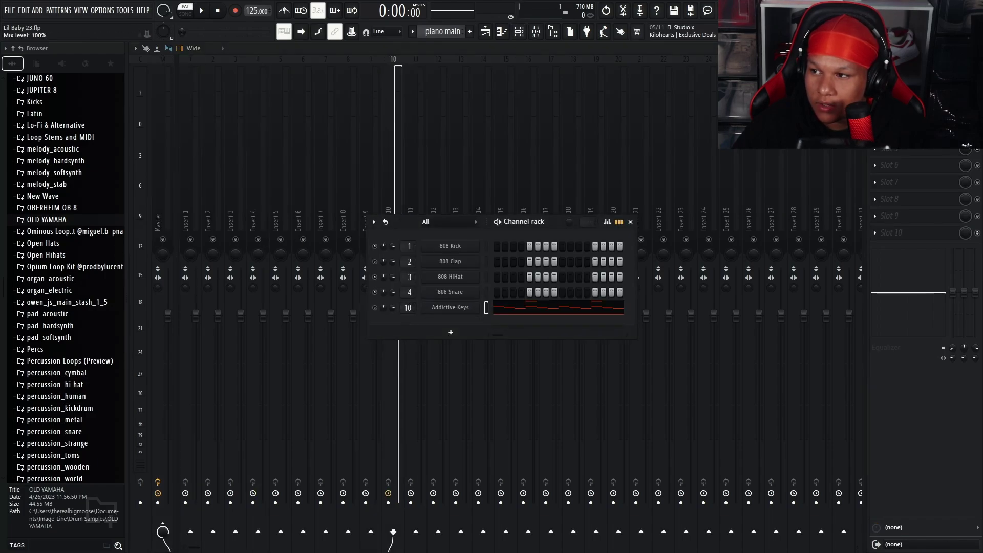
Step: Load Fruity Parametric EQ 2 in the first effect slot of insert 10 and switch it to the next preset
left_click(875, 80)
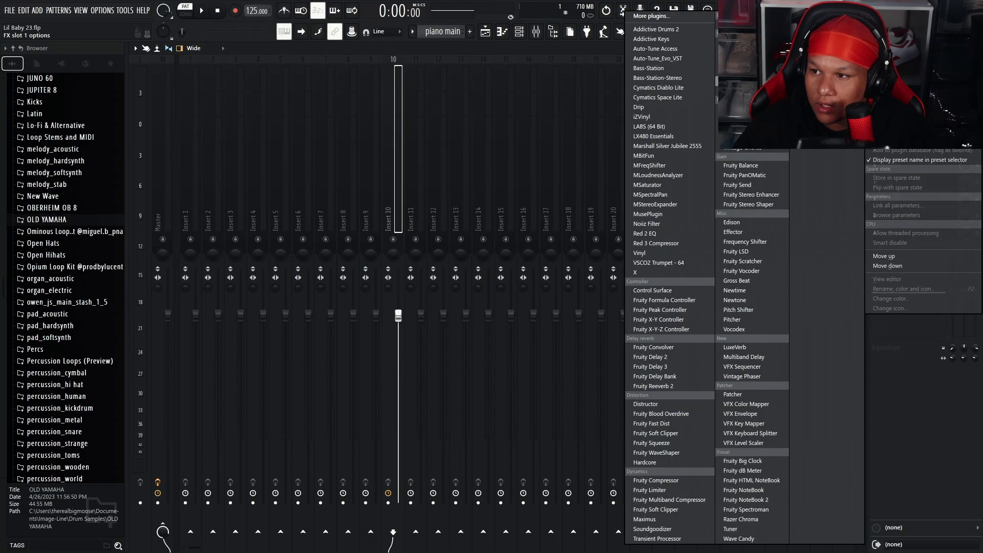
left_click(745, 91)
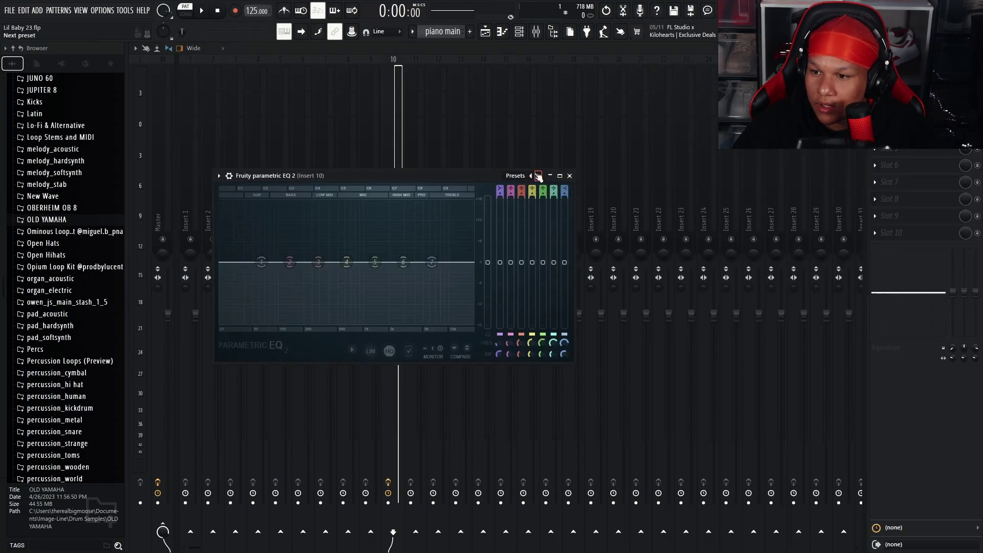
left_click(538, 176)
left_click(582, 264)
Step: Load the Drip plugin in the second effect slot of insert 10 and choose its LO-FI preset
left_click(875, 97)
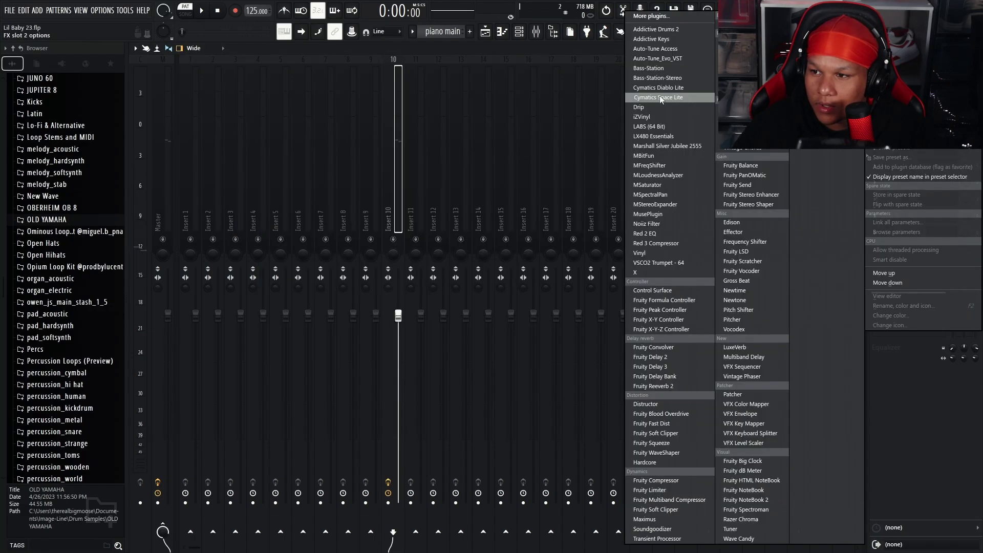
left_click(647, 106)
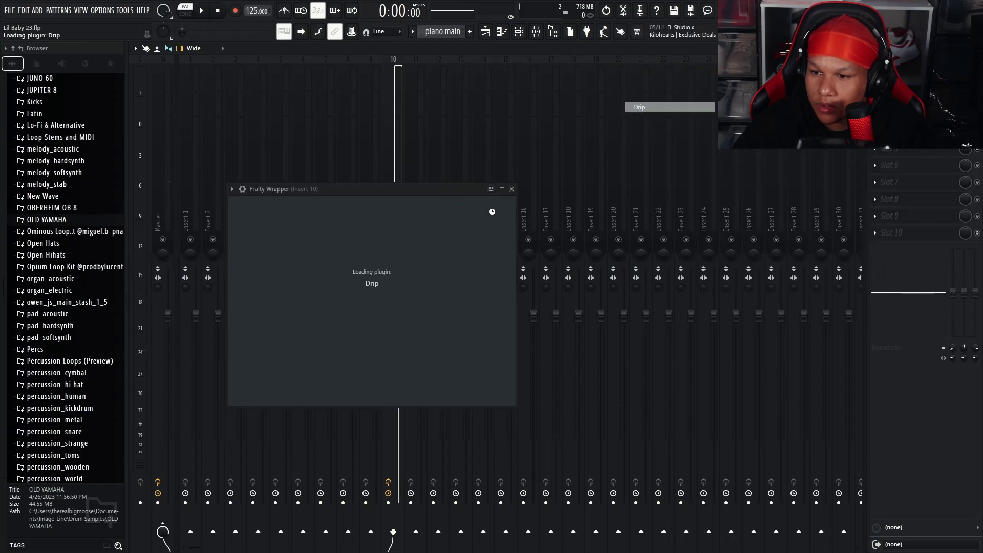
left_click(493, 226)
left_click(493, 227)
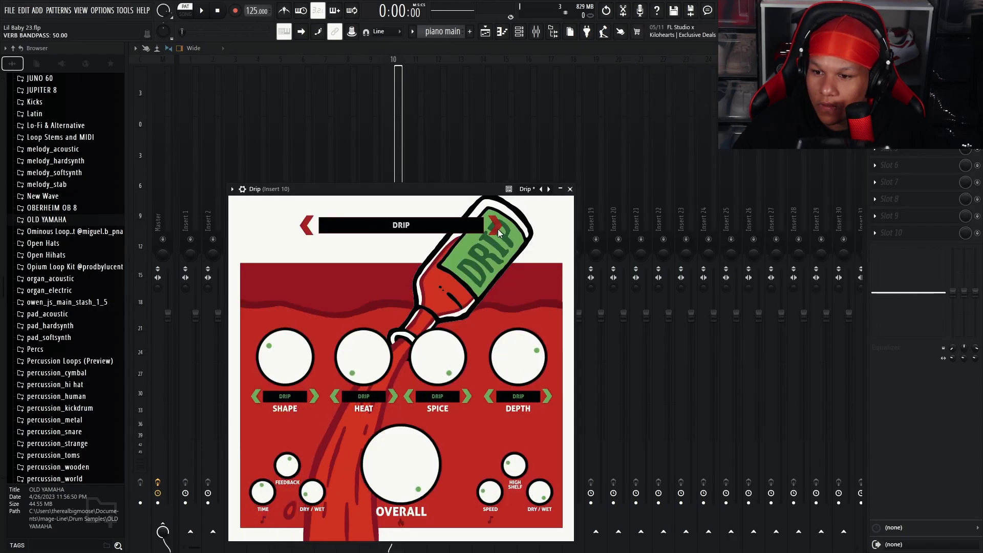
left_click(496, 228)
left_click(499, 229)
left_click(499, 229)
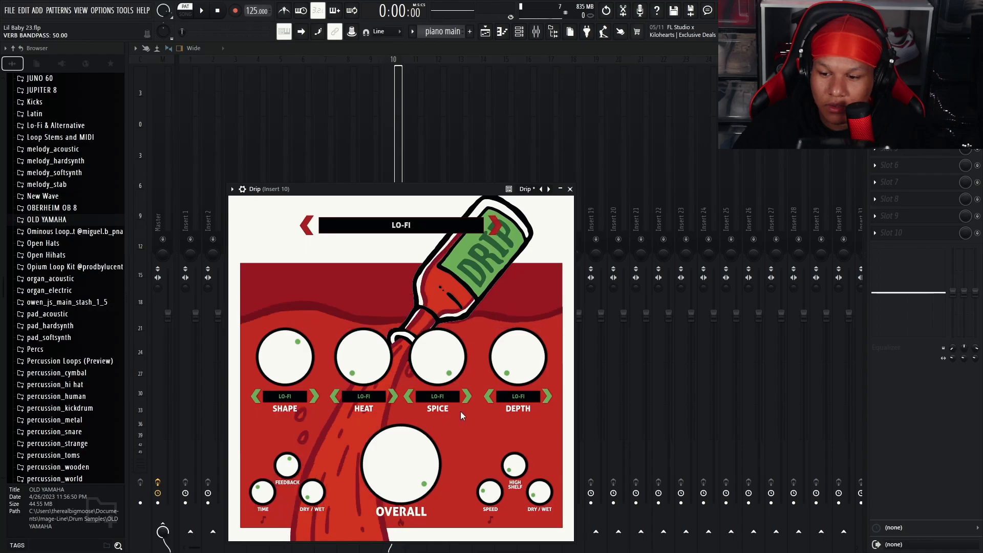
Step: Play back the piano pattern in the piano roll to hear it with the effects
key("F7")
scroll(278, 96, "up", 10)
key("space")
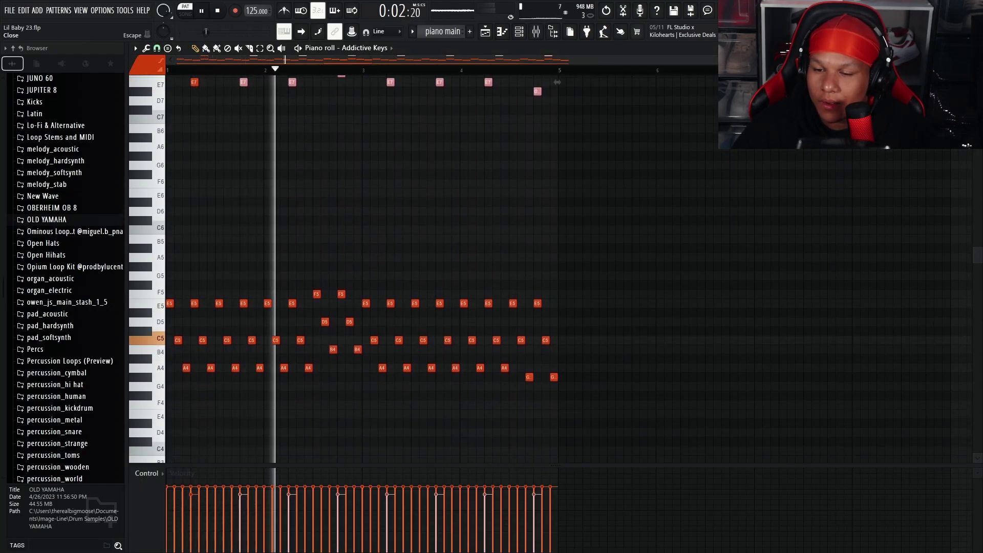
key("space")
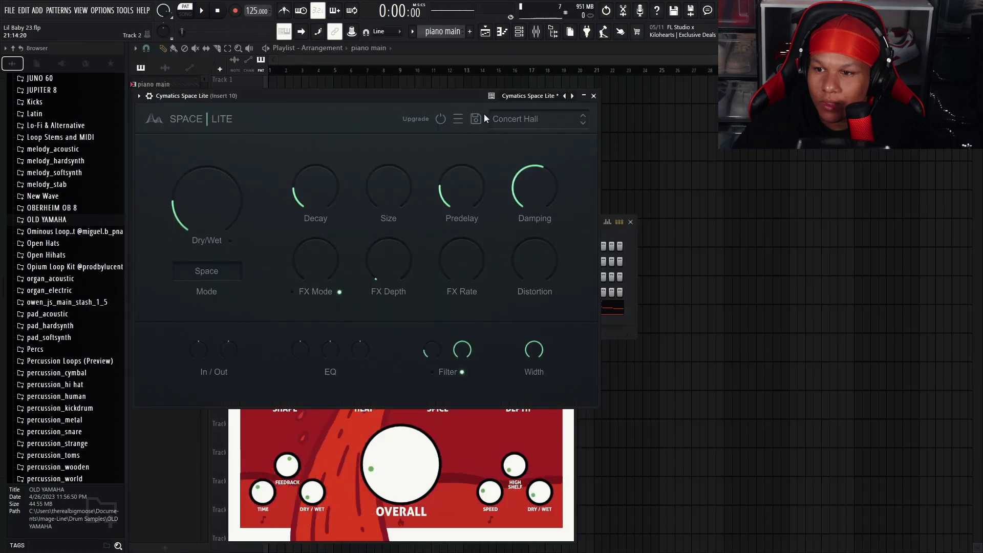
Step: Keep a single four-bar piano main clip at bar 1 of Track 1 and consolidate it to audio
left_click_drag(490, 87, 294, 89)
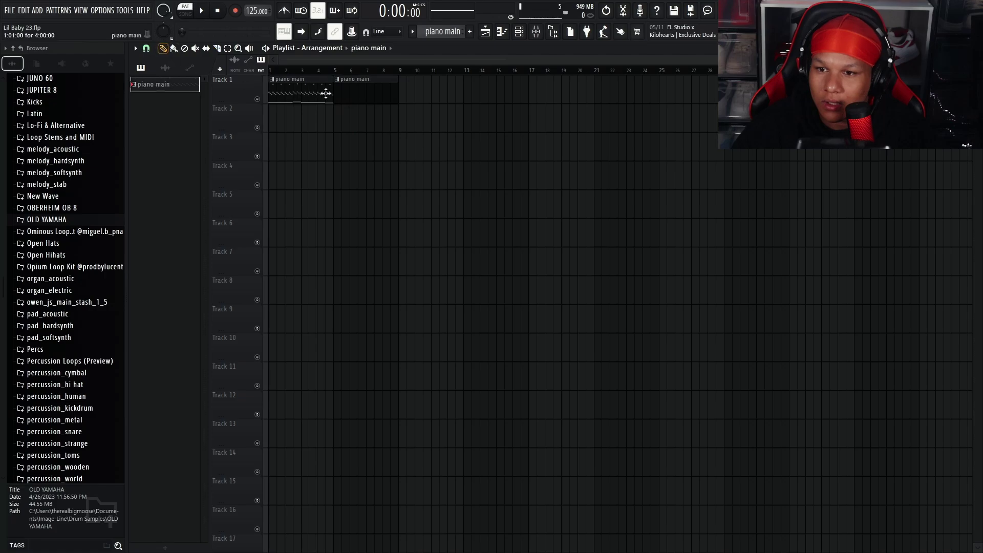
right_click(372, 93)
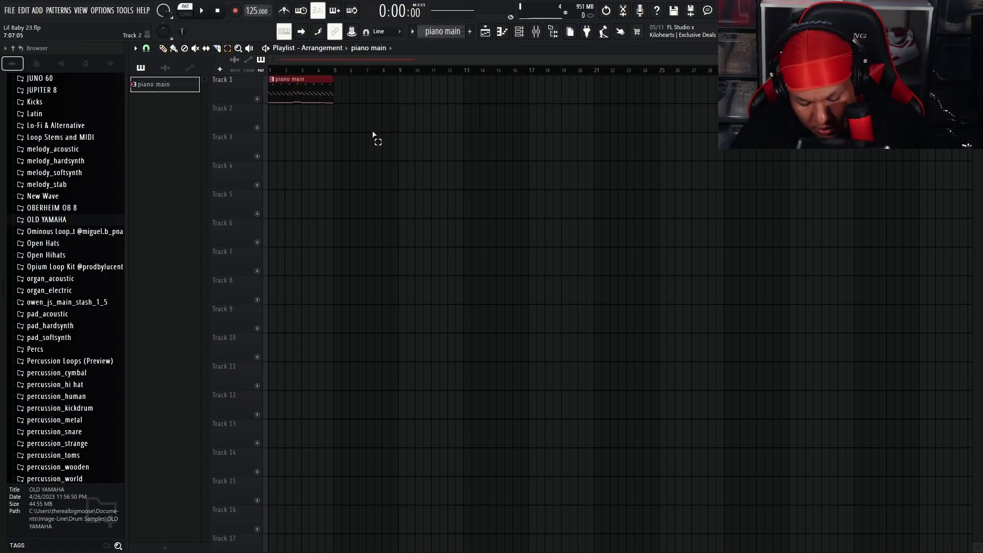
key("ctrl+alt+c")
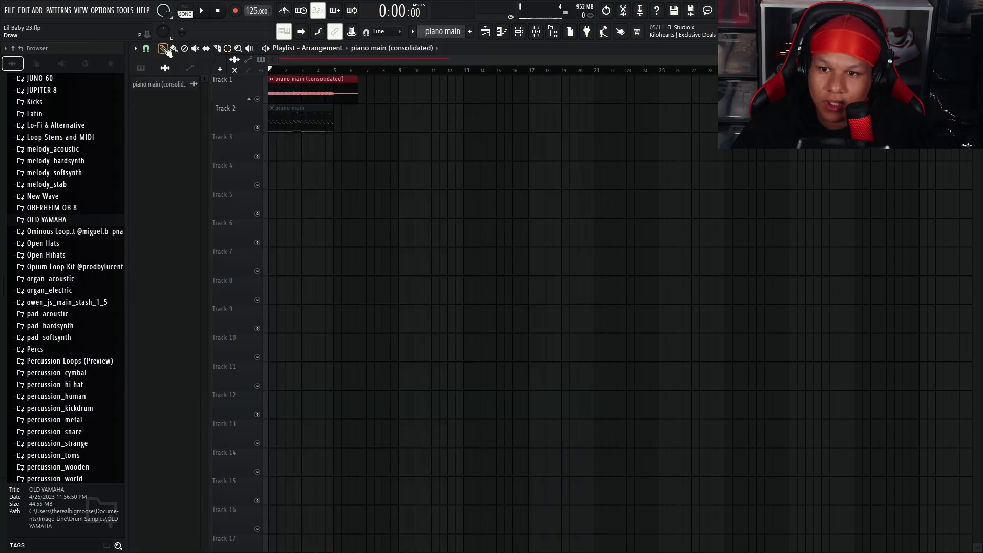
Step: Pitch the consolidated piano clip down by 1200 cents and slice off its tail at bar 5
double_click(321, 94)
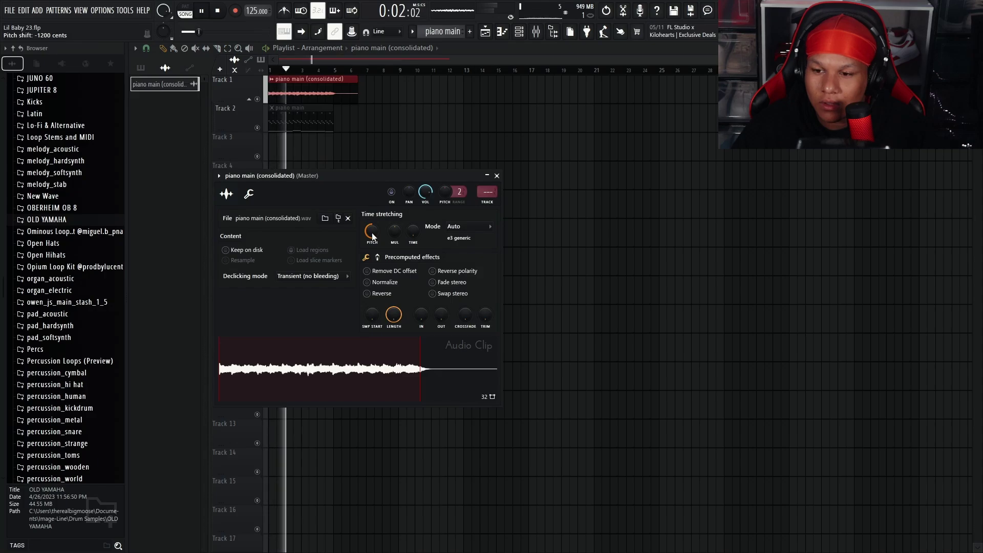
left_click(216, 49)
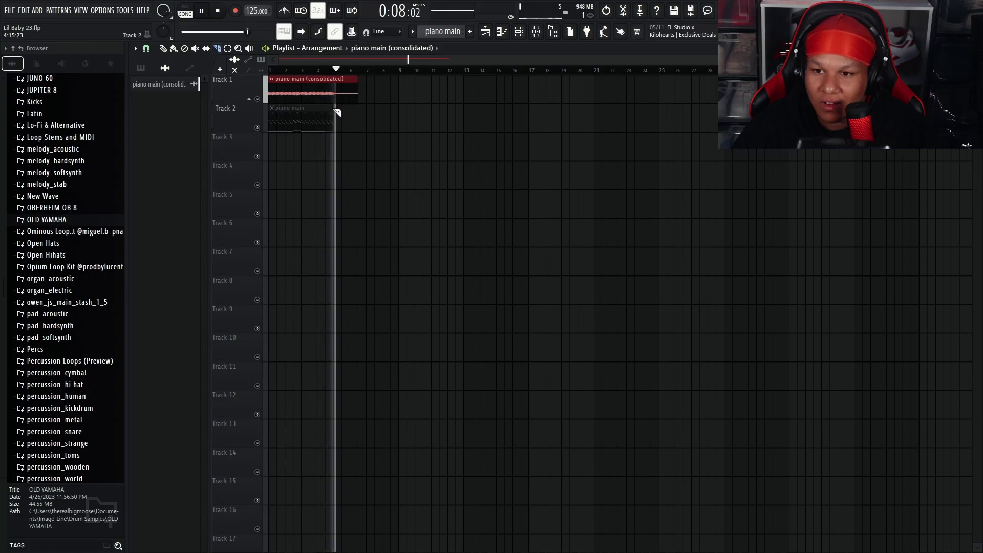
left_click_drag(337, 111, 335, 84)
key("space")
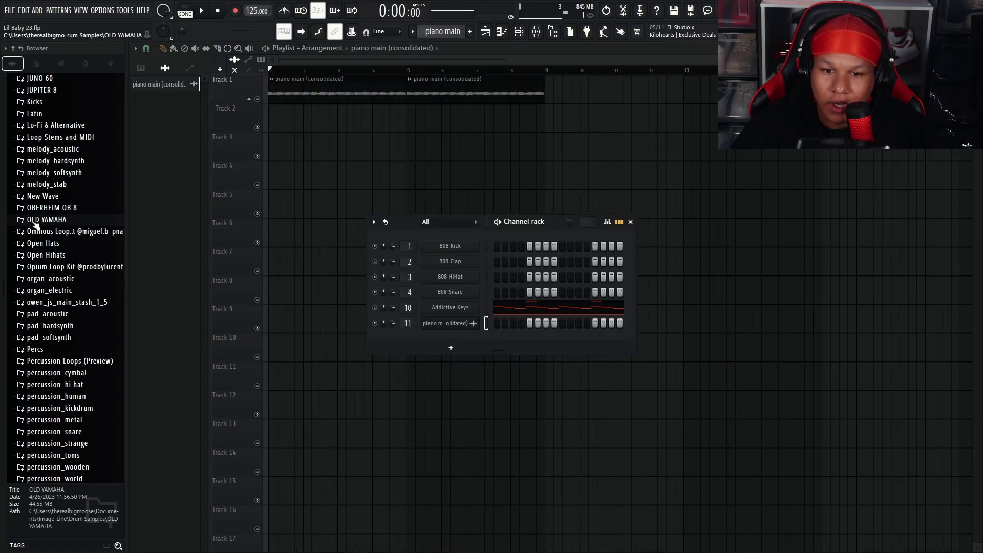
Step: Audition several samples from the OLD YAMAHA folder and add RIO - OLD YAMAHA 2 to the channel rack as a new channel
left_click(34, 220)
left_click(50, 266)
left_click(63, 251)
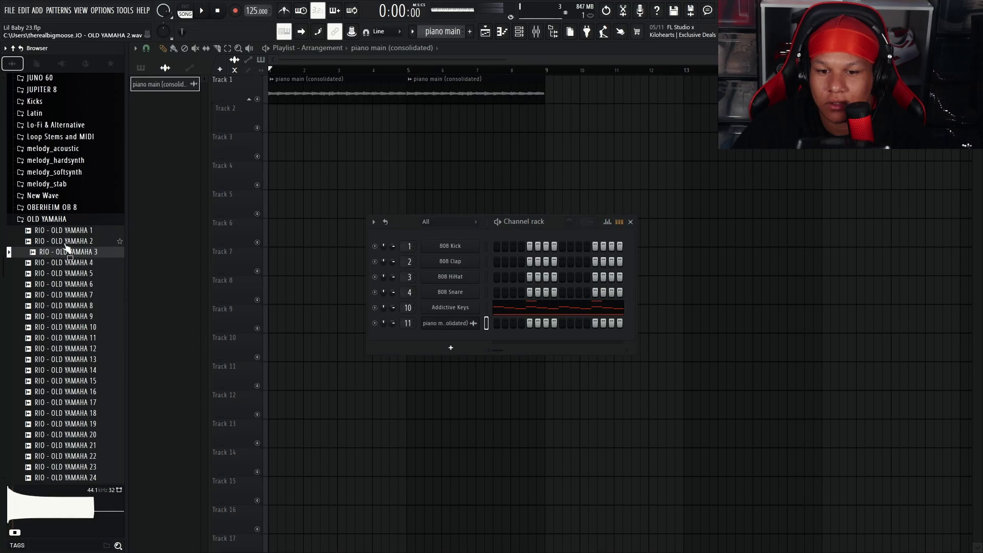
left_click(65, 241)
left_click(66, 231)
left_click(69, 245)
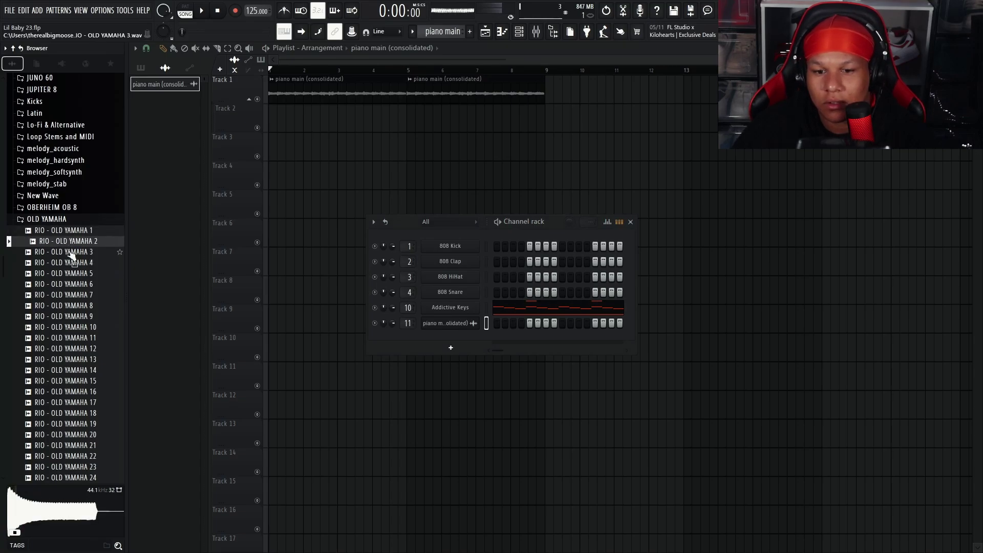
left_click(73, 295)
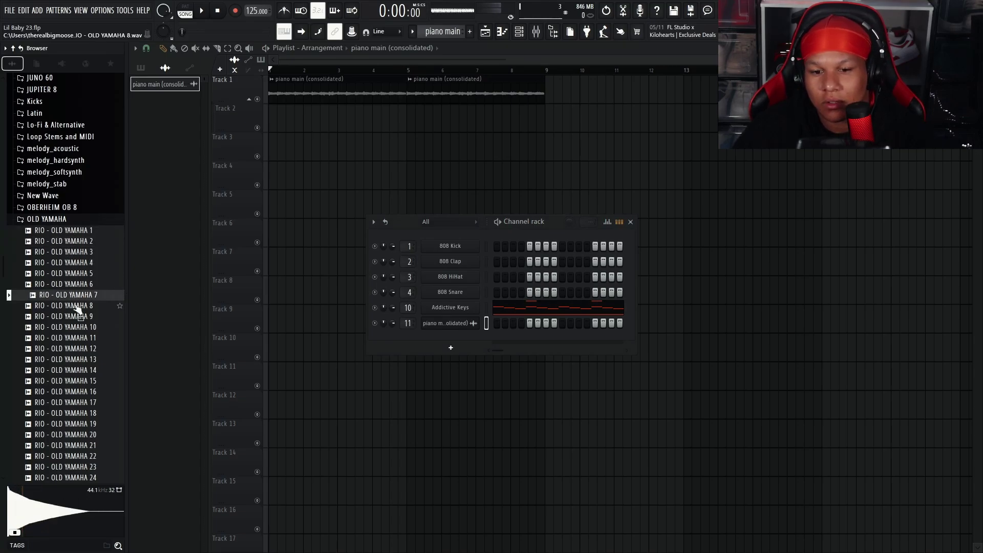
left_click(76, 306)
left_click(77, 243)
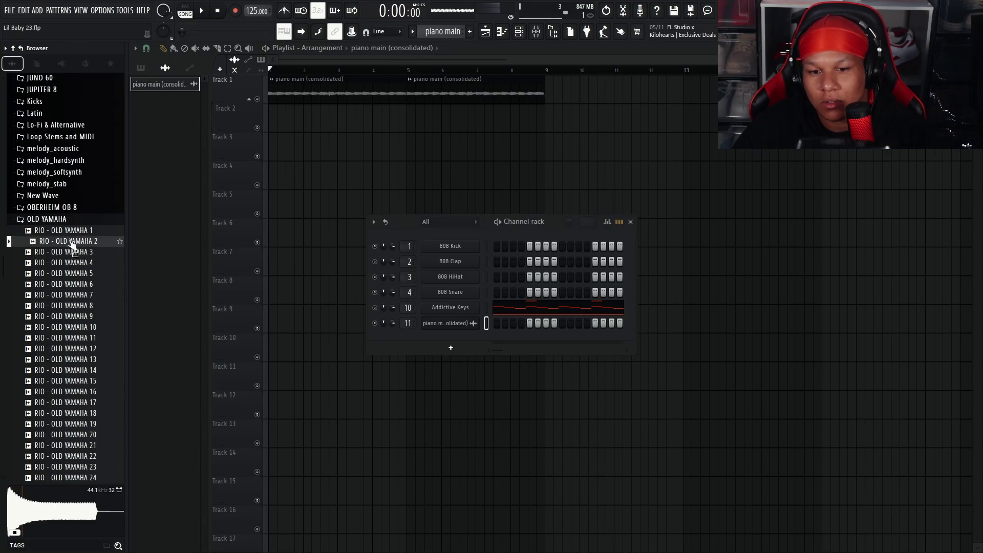
left_click_drag(71, 245, 446, 340)
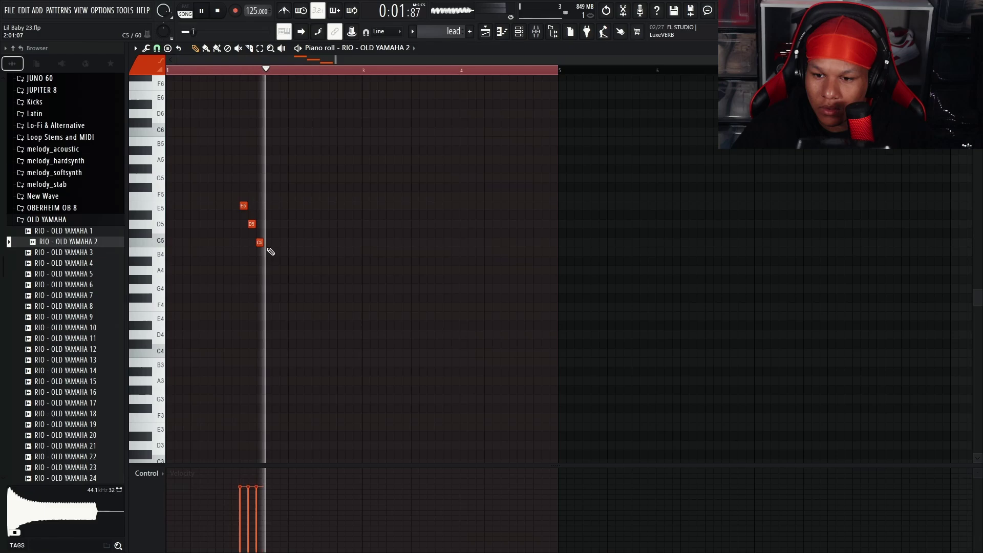
Step: Play back the lead pattern and add a longer note at the start of bar 2, just below the short C5 note
key("space")
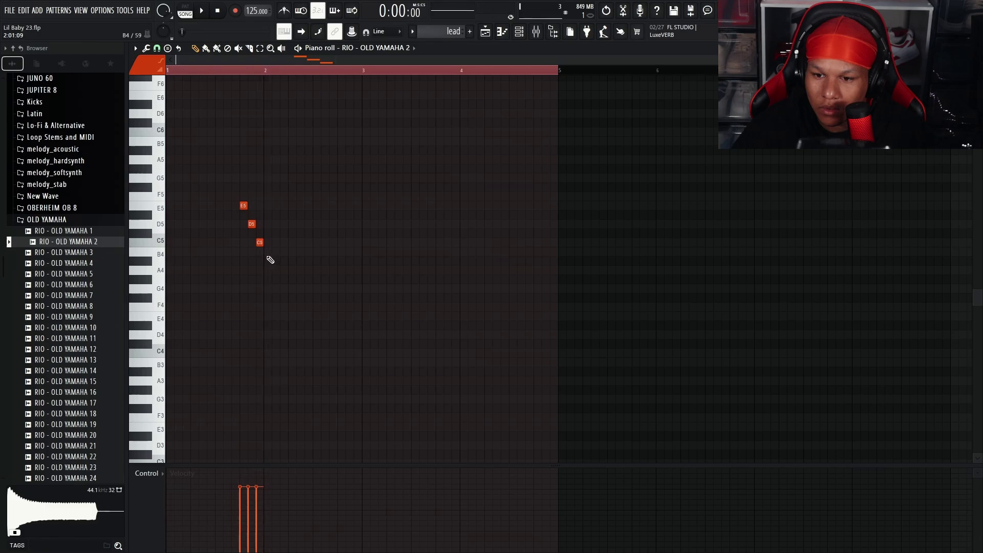
key("space")
left_click_drag(270, 251, 311, 262)
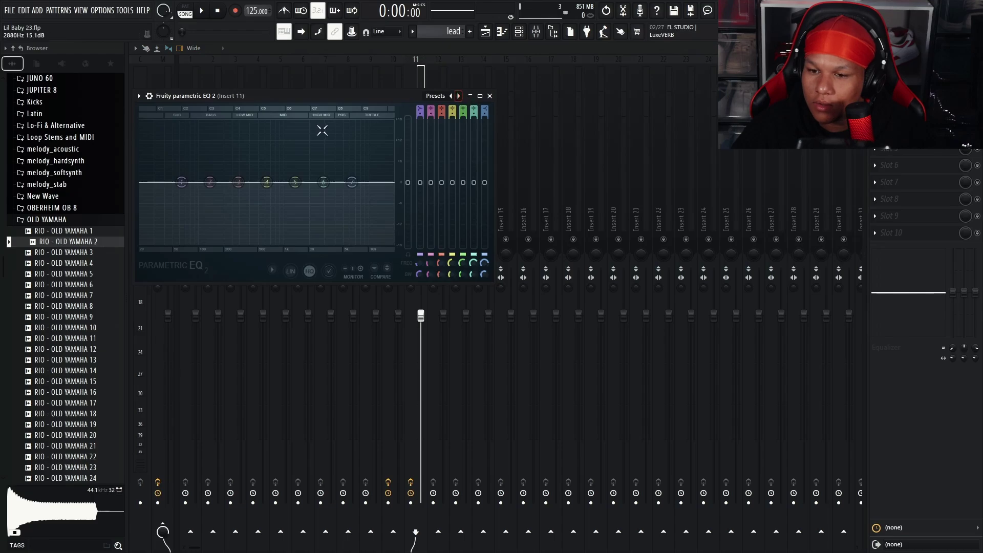
Step: Cut the lows and highs with the outer bands of Fruity Parametric EQ 2 on insert 11 during playback
key("space")
left_click_drag(181, 189, 249, 243)
left_click_drag(351, 183, 349, 243)
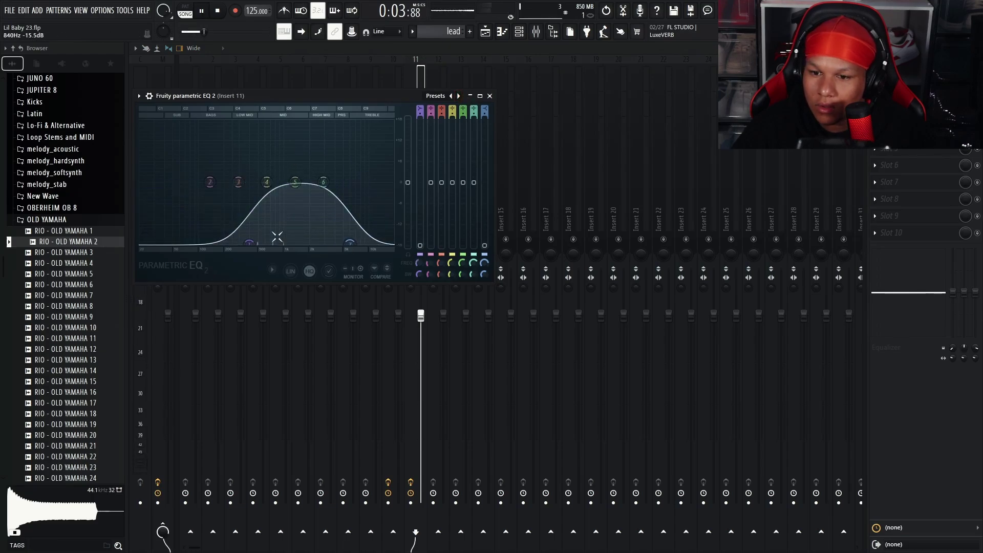
left_click_drag(250, 243, 236, 244)
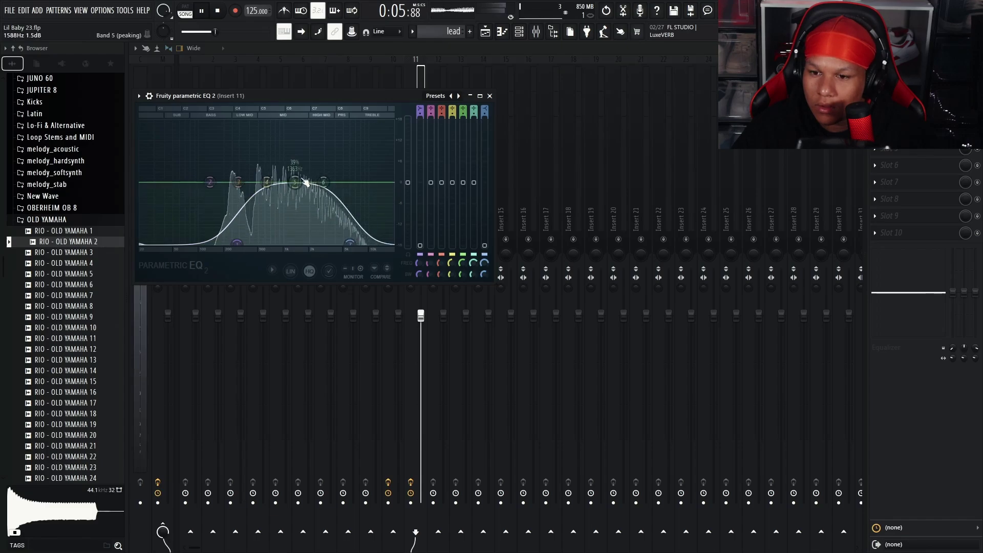
Step: Load Cymatics Space Lite in the third effect slot of insert 11 and set both Dry/Wet and Decay to 20 %
left_click(875, 98)
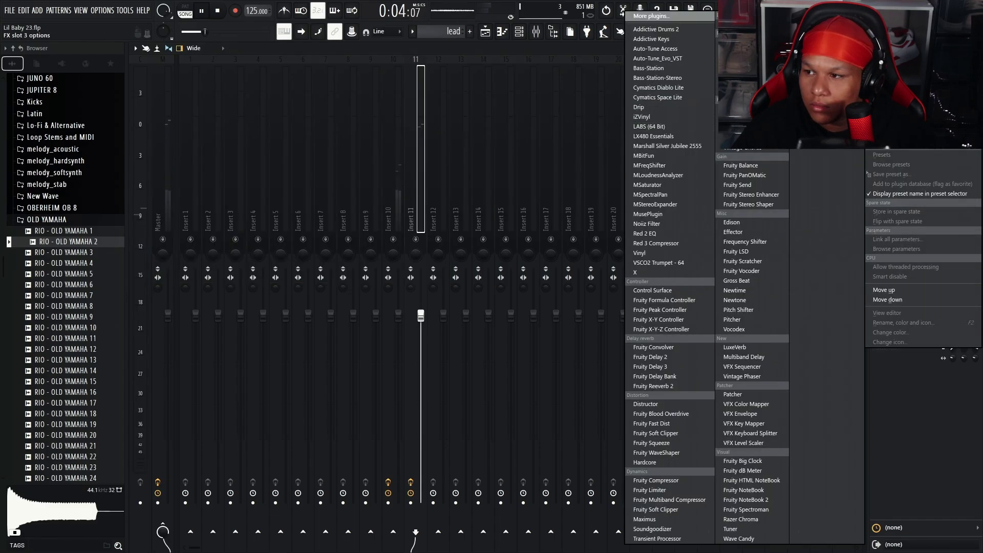
left_click(683, 99)
left_click_drag(245, 211, 232, 238)
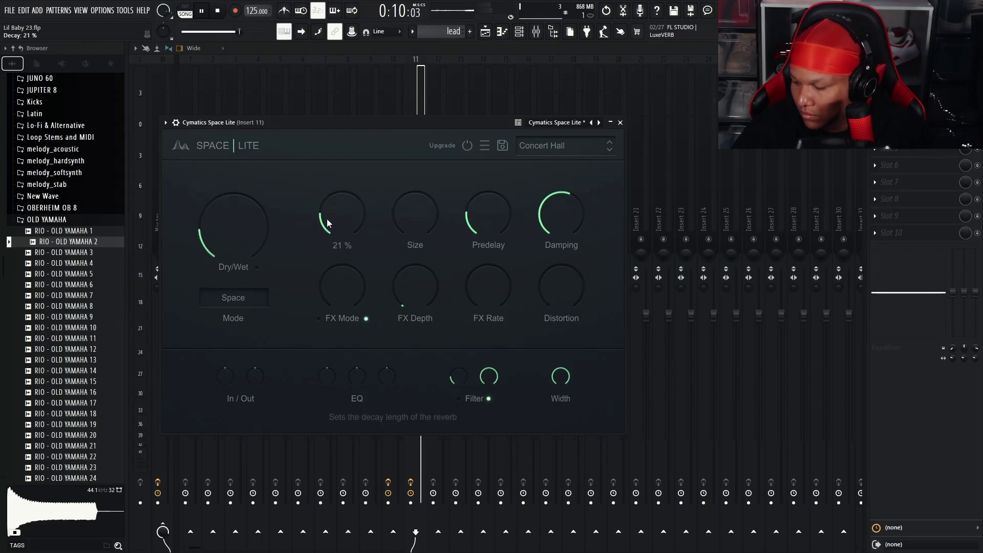
left_click_drag(231, 214, 232, 213)
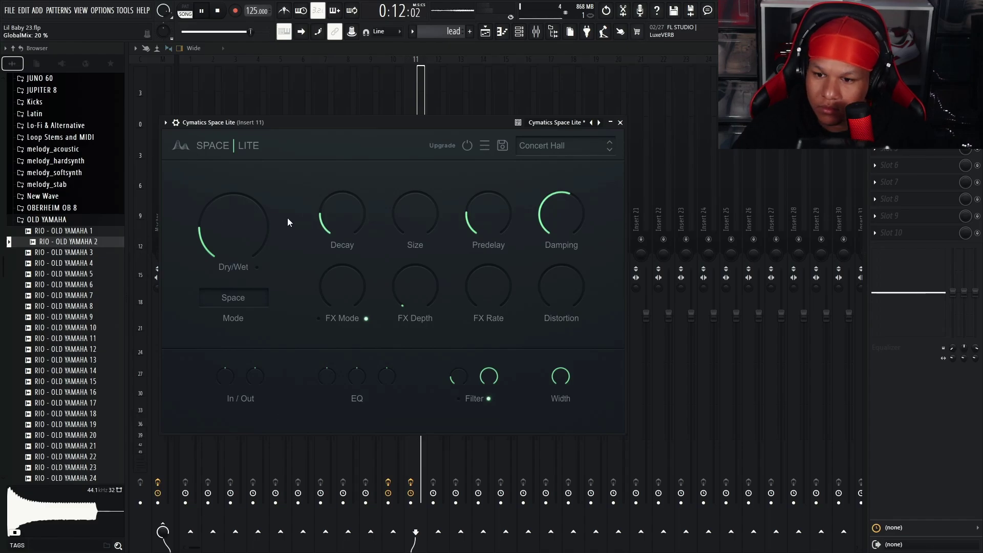
left_click_drag(334, 208, 335, 210)
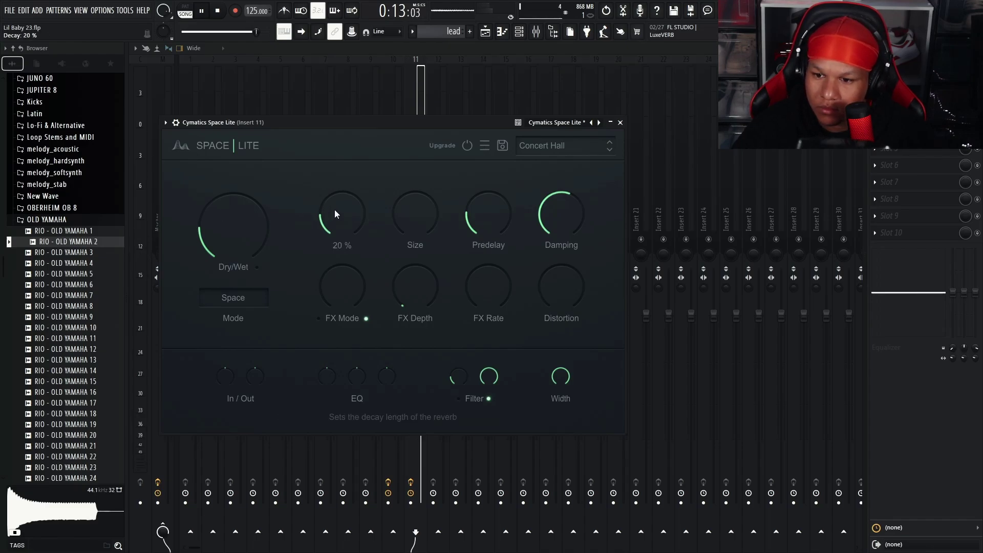
left_click(620, 123)
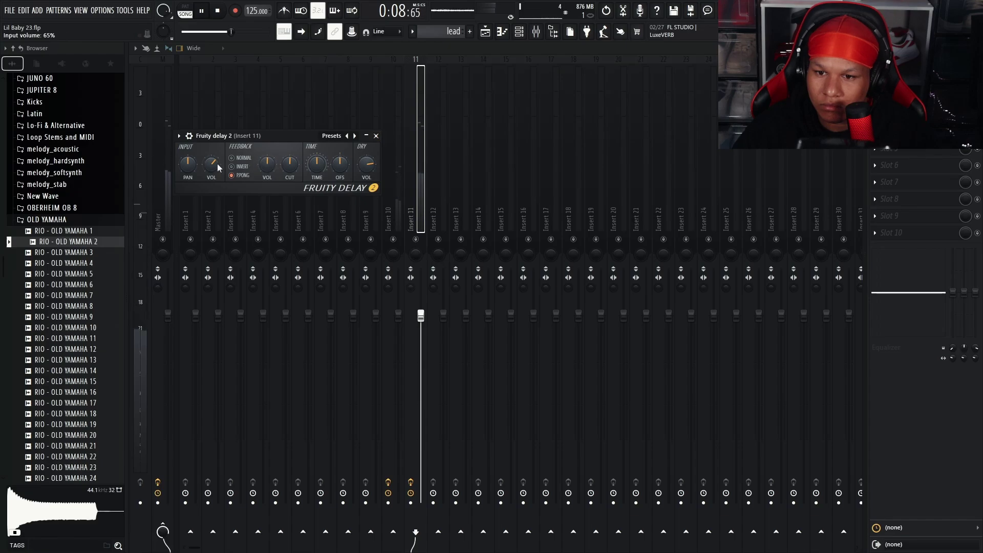
Step: Adjust the input volume of Fruity Delay 2 on insert 11 and close the plugin window
left_click_drag(211, 164, 211, 159)
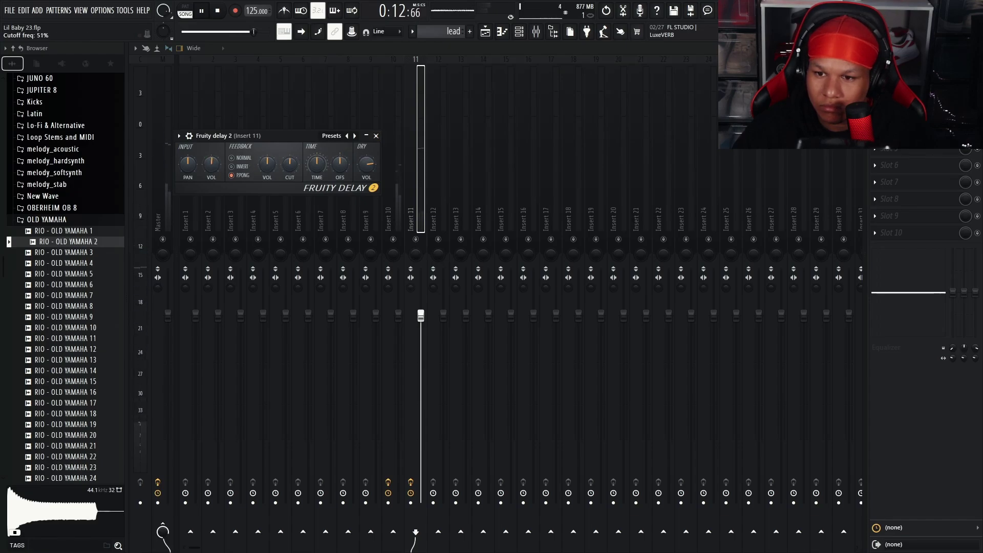
left_click(375, 136)
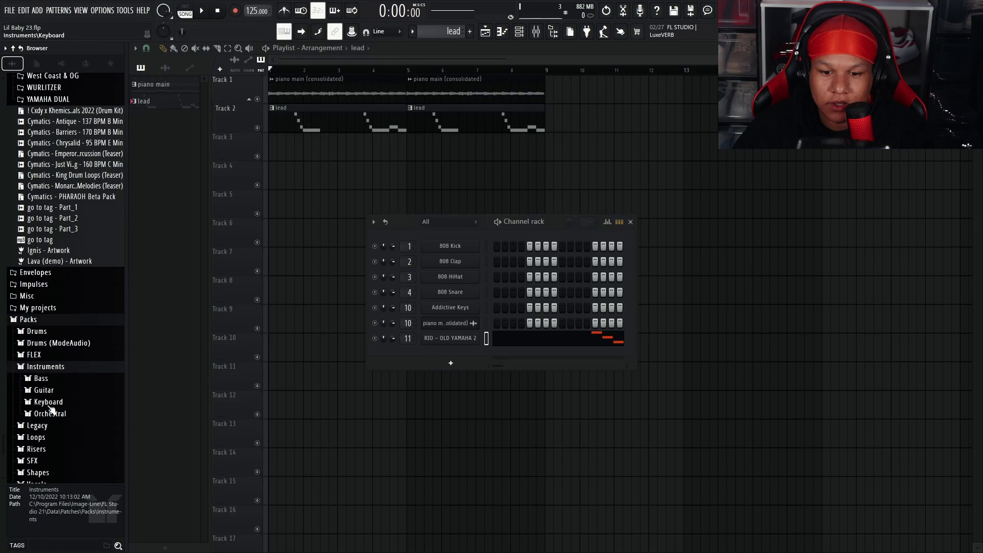
Step: Open the Orchestral folder of the Instruments pack in the browser
left_click(51, 412)
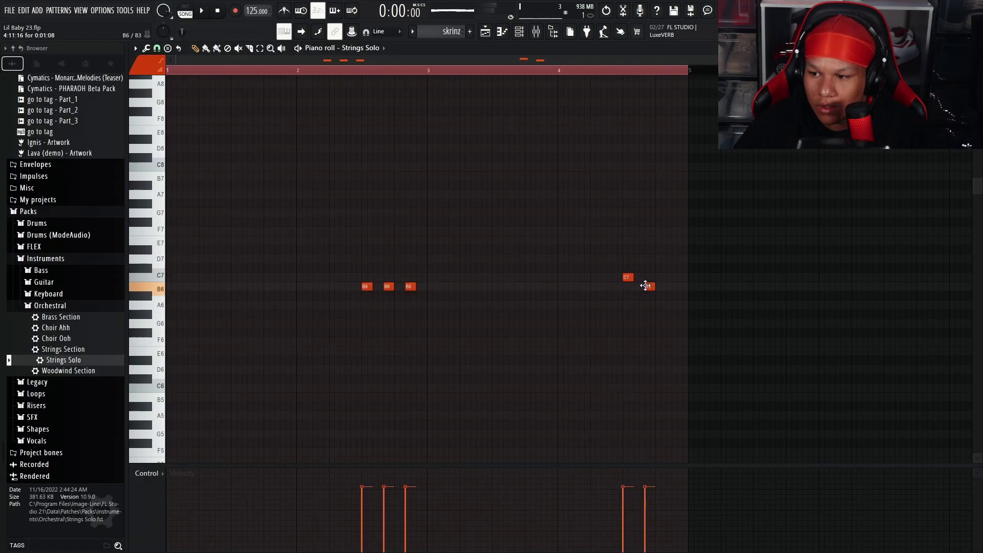
Step: Add a closing note near the end of bar 4 in the Strings Solo pattern and lower it below F#6
left_click(670, 324)
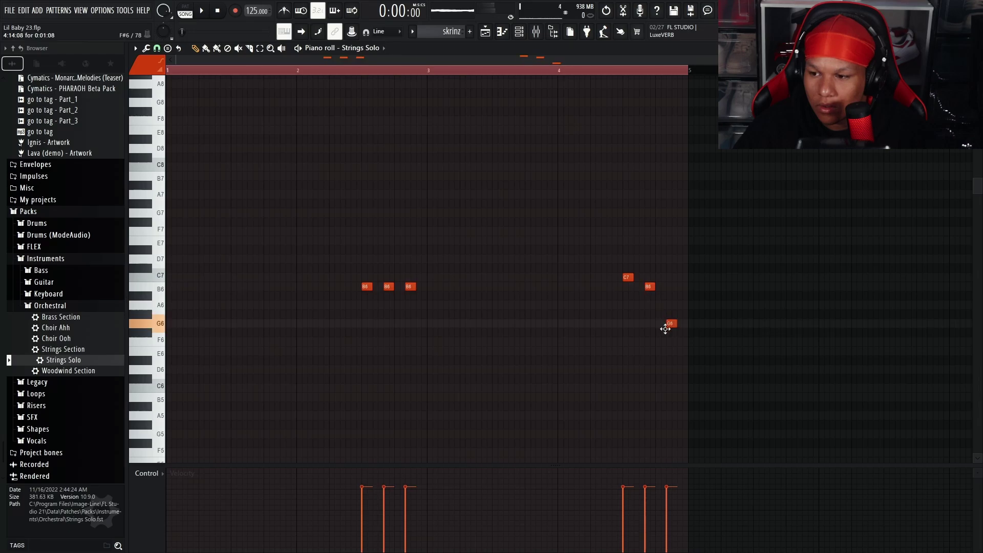
key("space")
left_click_drag(671, 326, 671, 333)
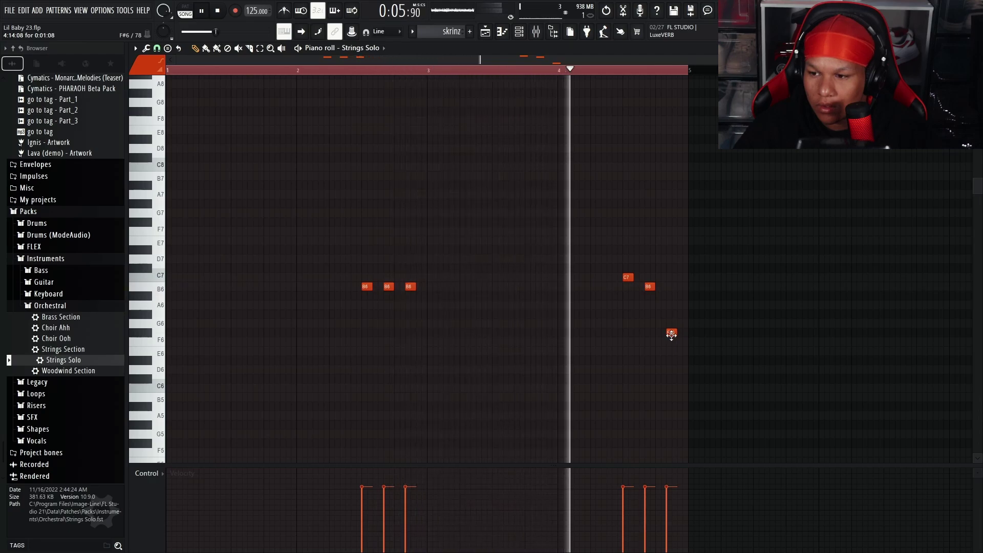
key("space")
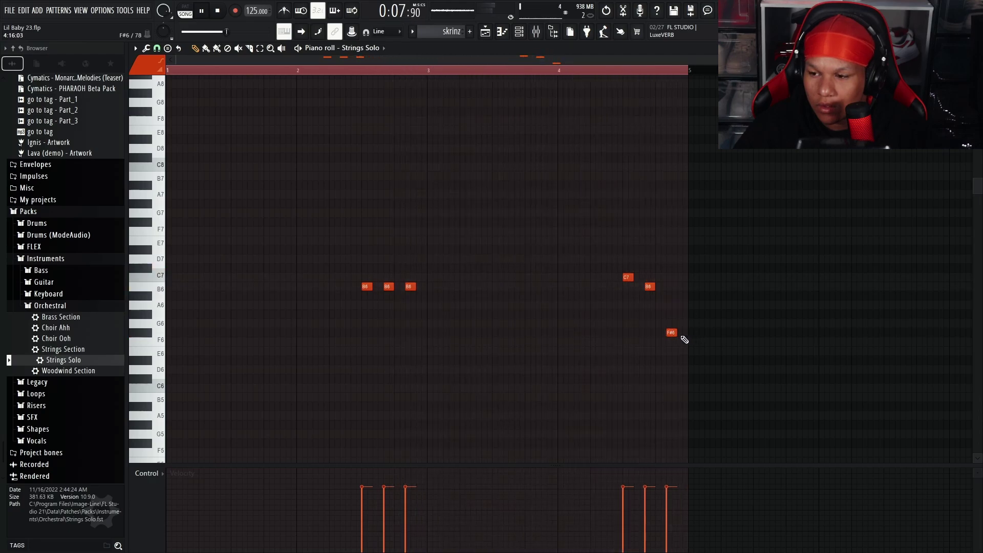
left_click(669, 333)
left_click_drag(670, 337, 668, 358)
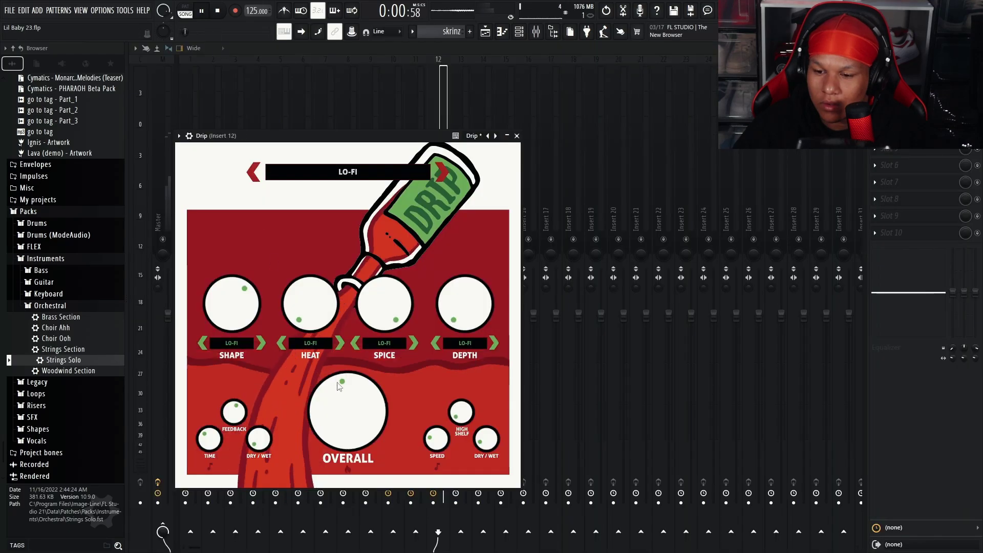
Step: Adjust Drip's Overall amount on insert 12 and load Cymatics Space Lite in the third slot with lowered Dry/Wet and Decay
left_click_drag(342, 385, 354, 412)
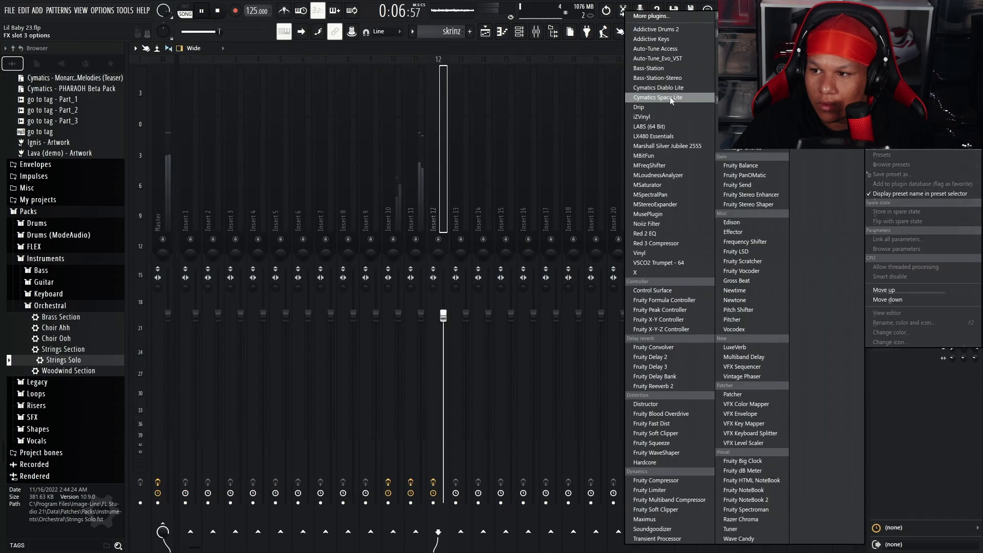
left_click(658, 97)
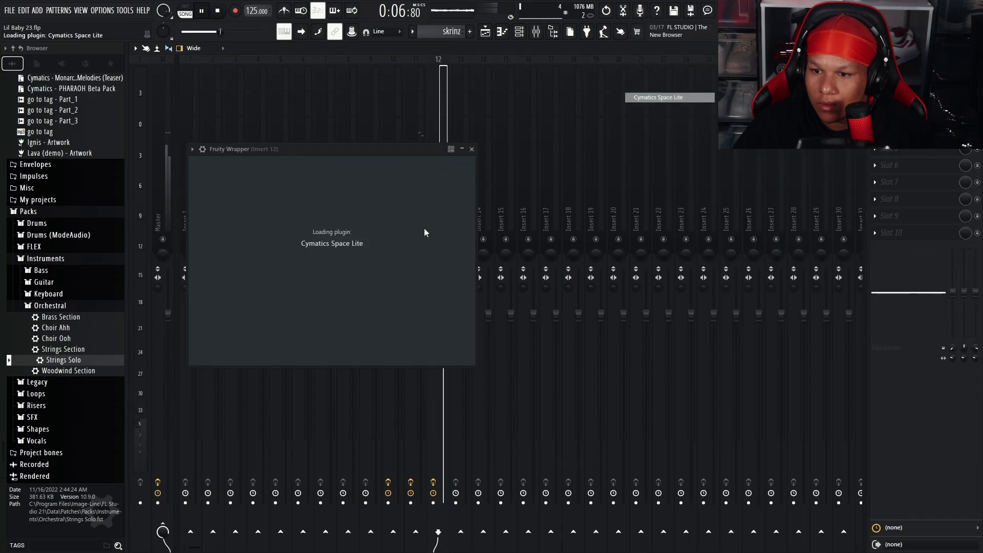
left_click_drag(238, 256, 238, 263)
left_click_drag(364, 255, 361, 281)
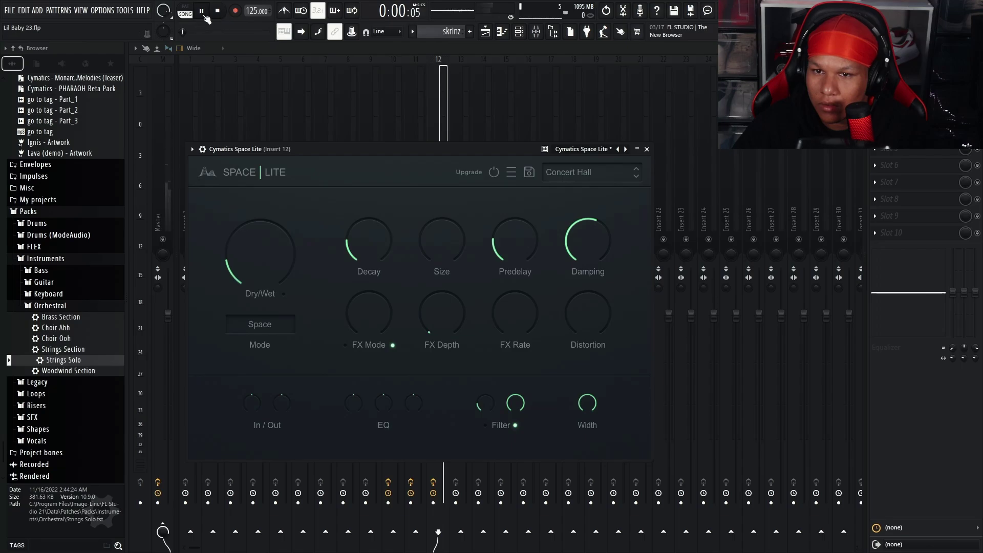
left_click(646, 149)
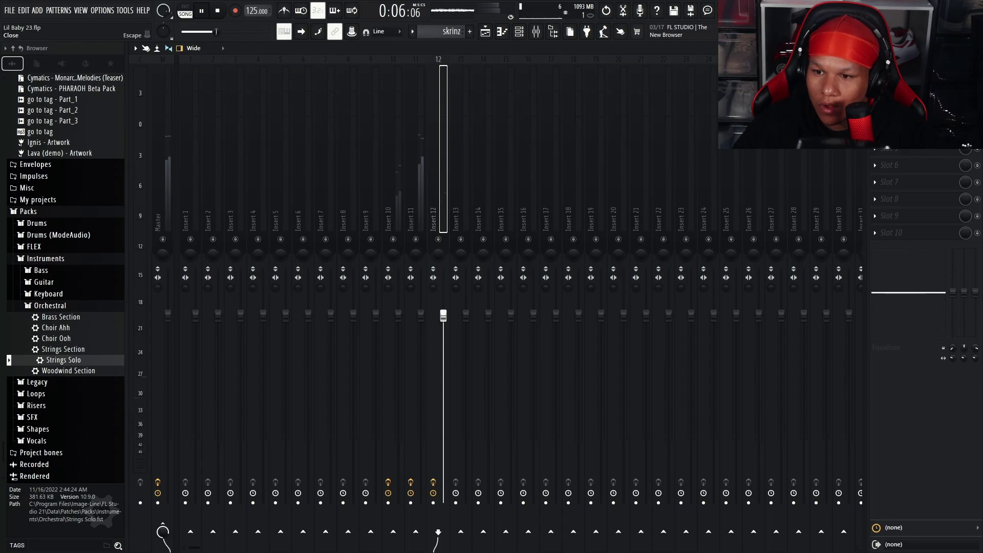
Step: Add the Strings Section instrument to the channel rack below Strings Solo, with a new pattern named skrinz section
left_click_drag(63, 349, 412, 369)
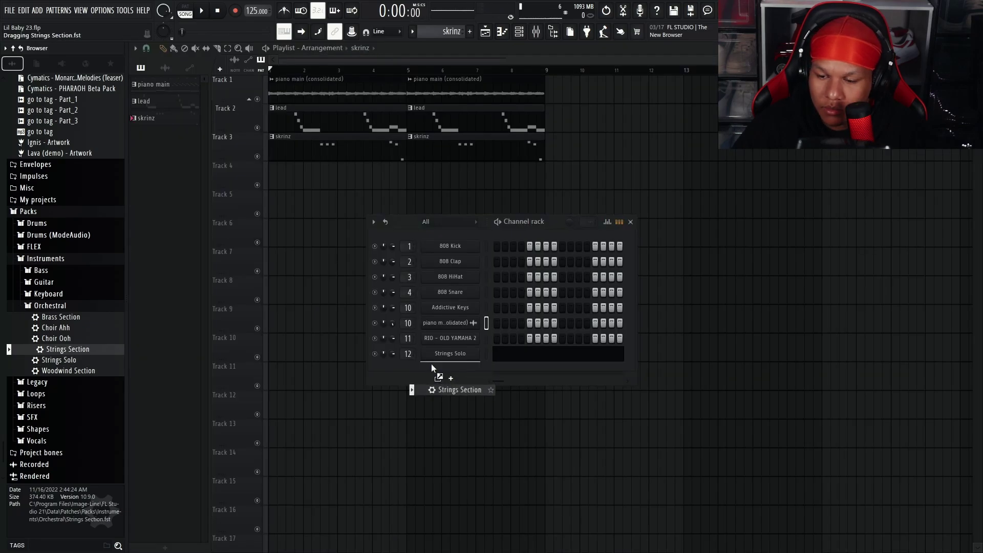
left_click(652, 109)
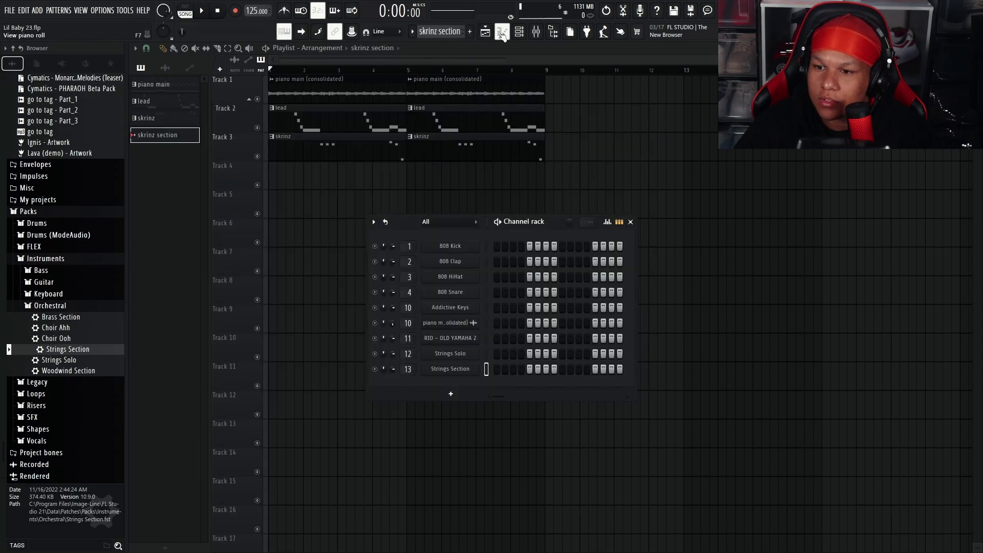
Step: Draw a four-bar A3 note from bar 1 in the Strings Section piano roll and move it down an octave to A2
left_click(502, 32)
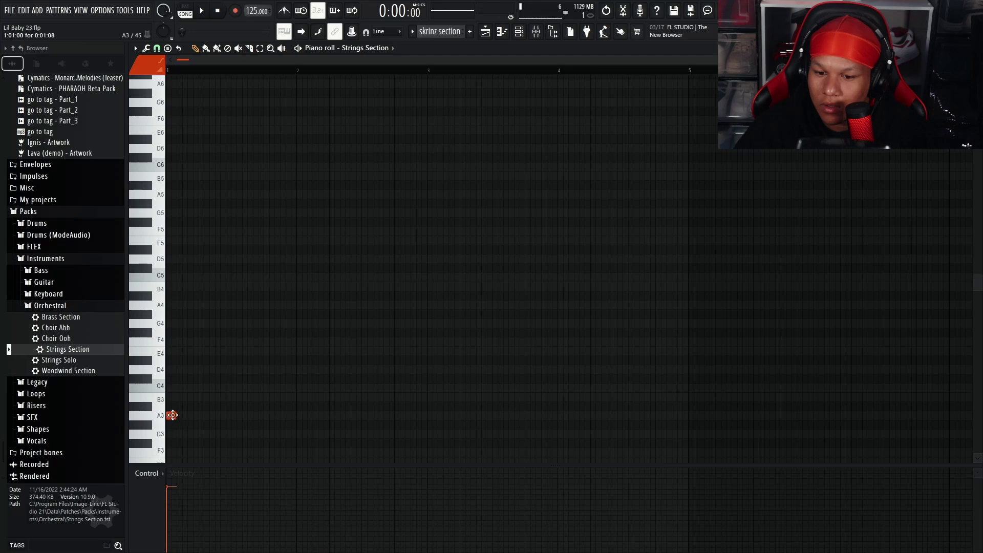
left_click_drag(172, 415, 688, 409)
scroll(445, 309, "down", 3)
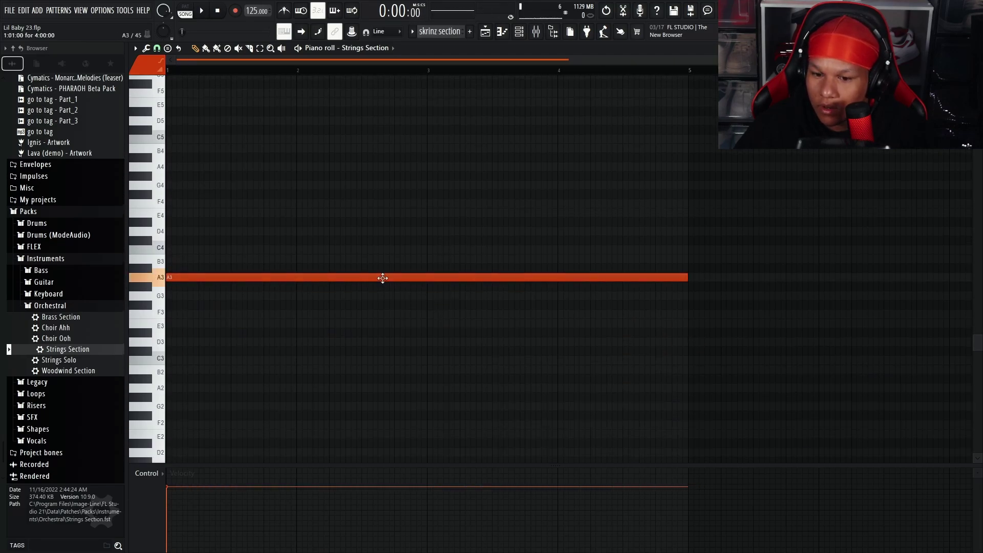
left_click_drag(382, 278, 359, 392)
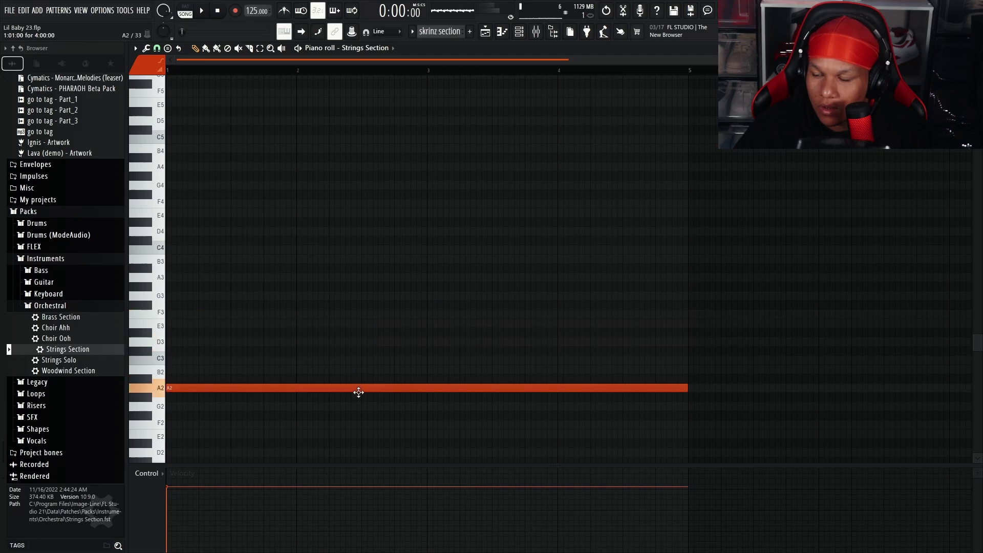
Step: Place a skrinz section clip at bar 1 of Track 4 in the playlist and play the arrangement
key("F7")
left_click(391, 181)
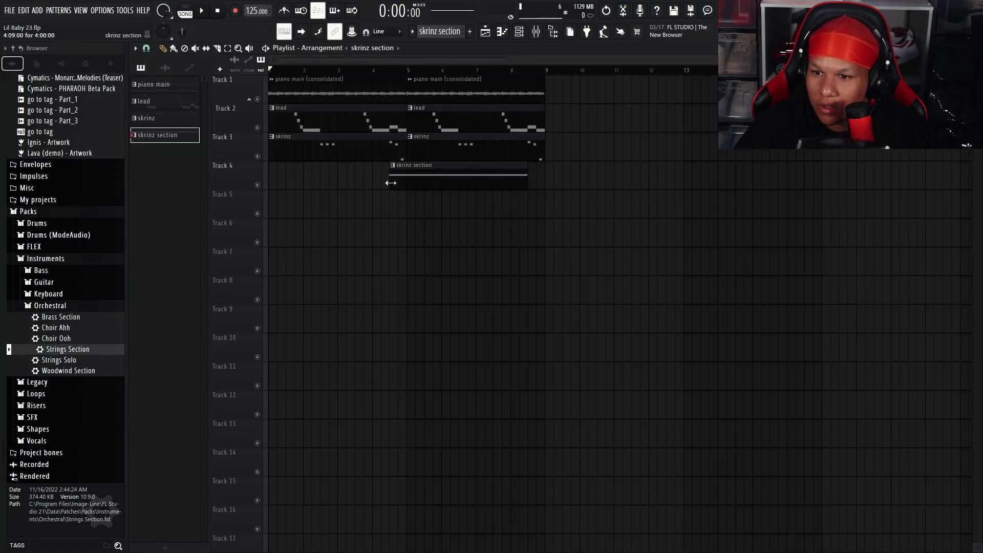
left_click_drag(433, 177, 198, 174)
key("space")
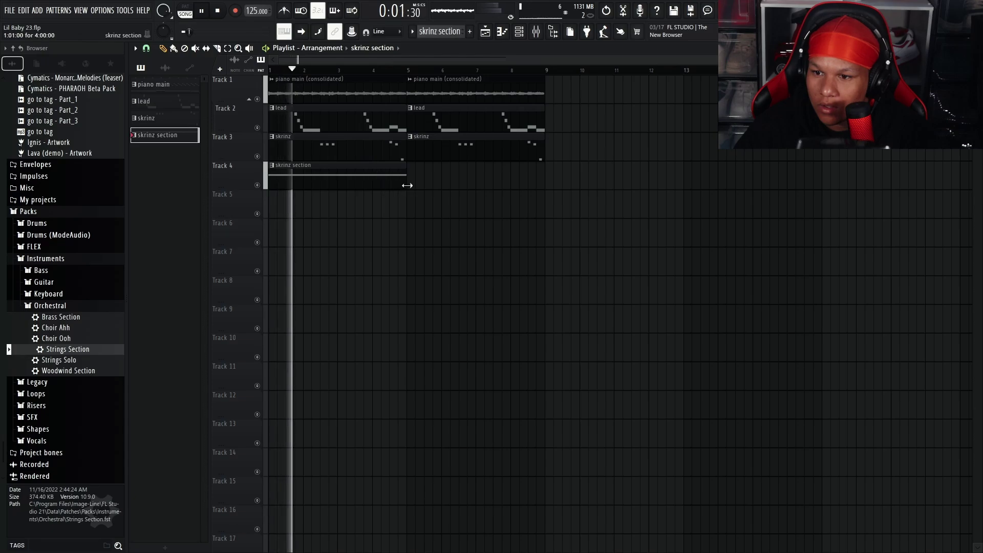
Step: Place a second skrinz section clip at bar 5 of Track 4 and load Fruity Parametric EQ 2 on insert 13
left_click(425, 182)
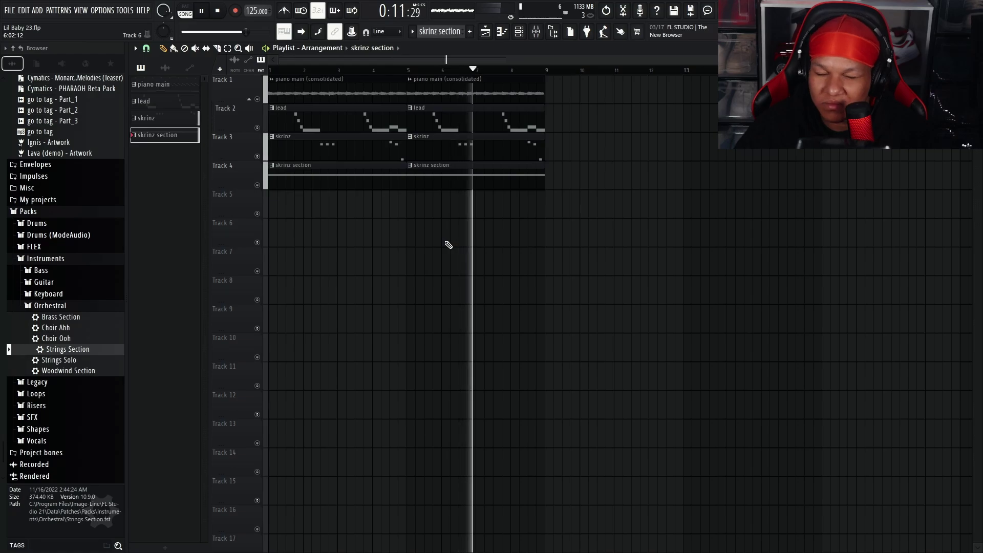
left_click(536, 31)
key("space")
left_click(875, 81)
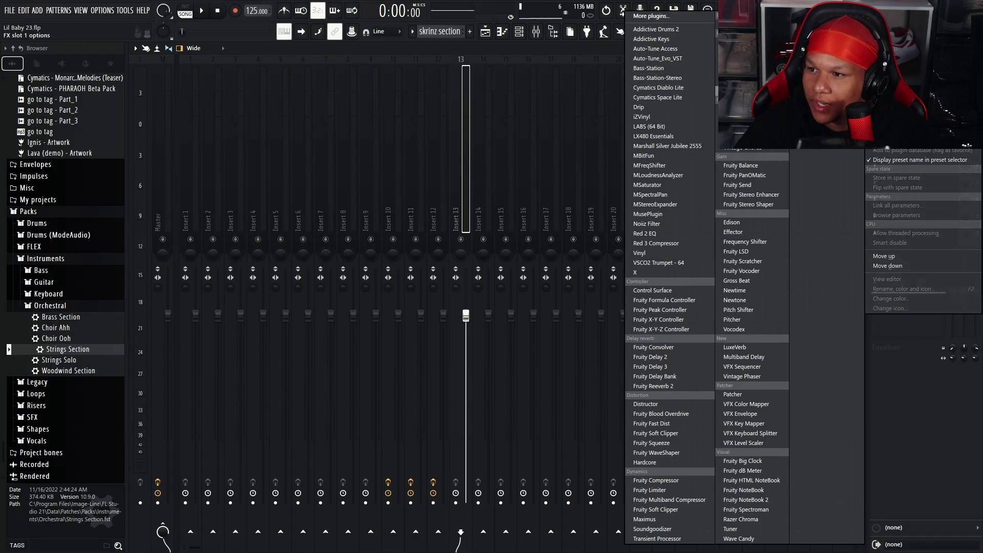
left_click(748, 91)
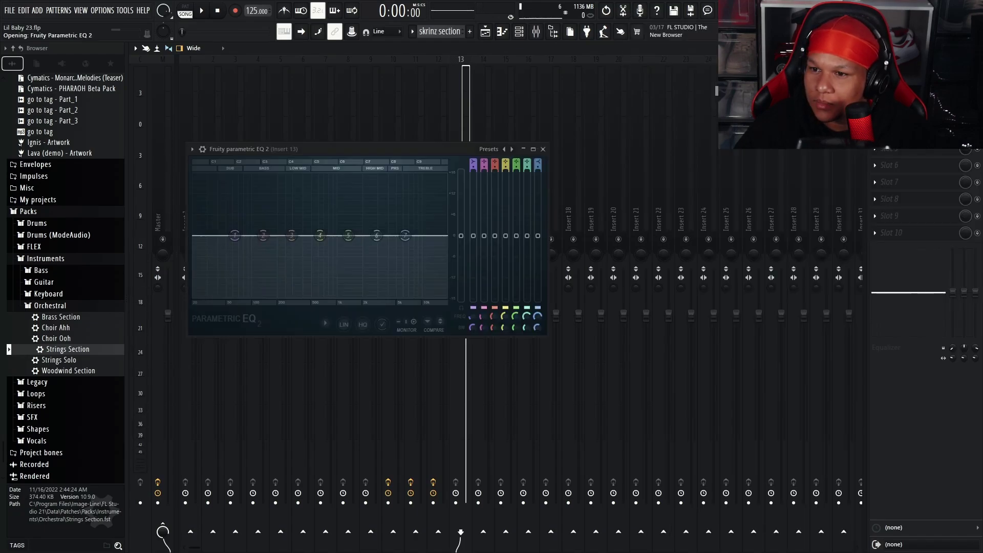
right_click(514, 151)
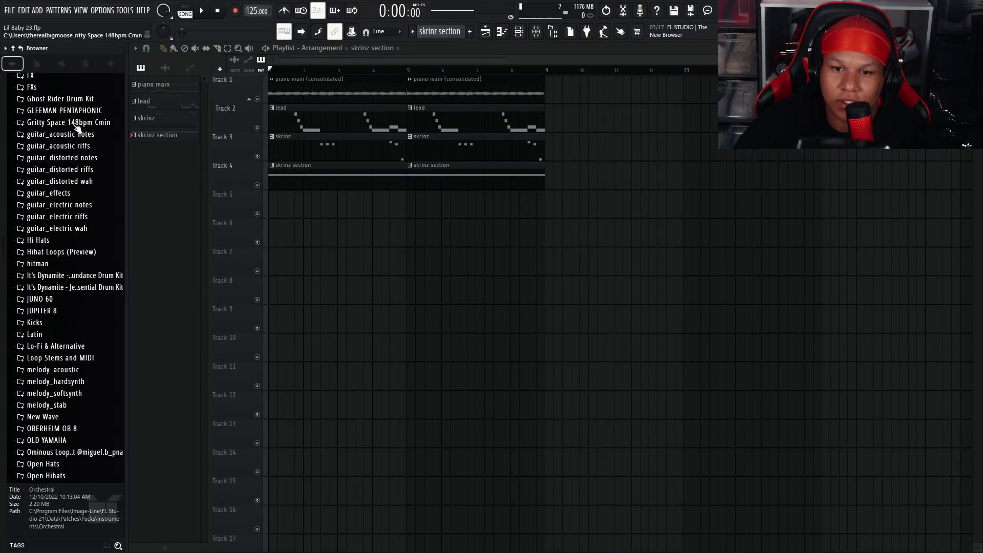
Step: Audition the RIO - SYNTHEX 3, 2 and 1 samples in the ELKA SYNTHEX folder
left_click(76, 114)
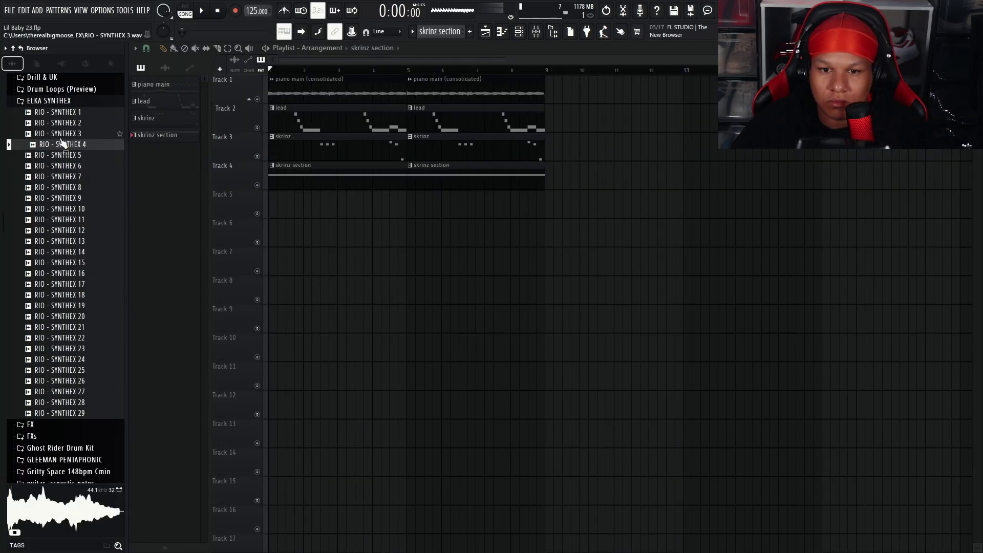
left_click(67, 133)
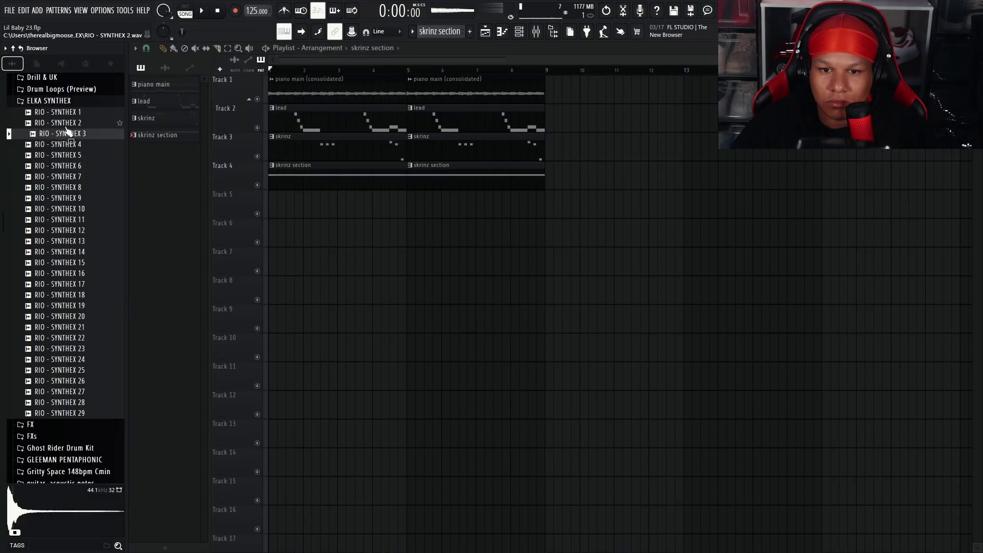
left_click(69, 123)
left_click(70, 113)
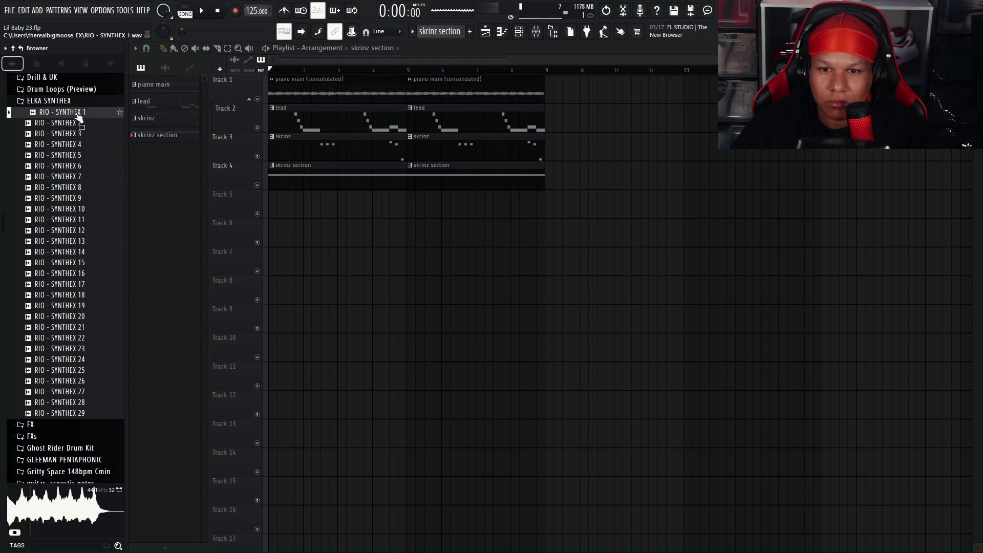
Step: Add RIO - SYNTHEX 1 to the channel rack below Strings Section and paste a four-bar note into its piano roll in the sine pattern
left_click(520, 32)
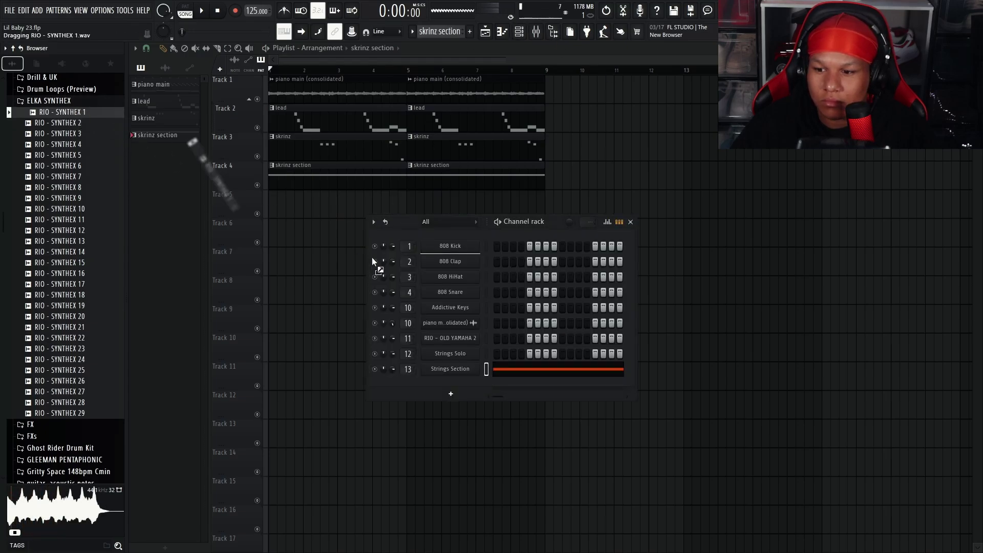
left_click_drag(371, 257, 413, 384)
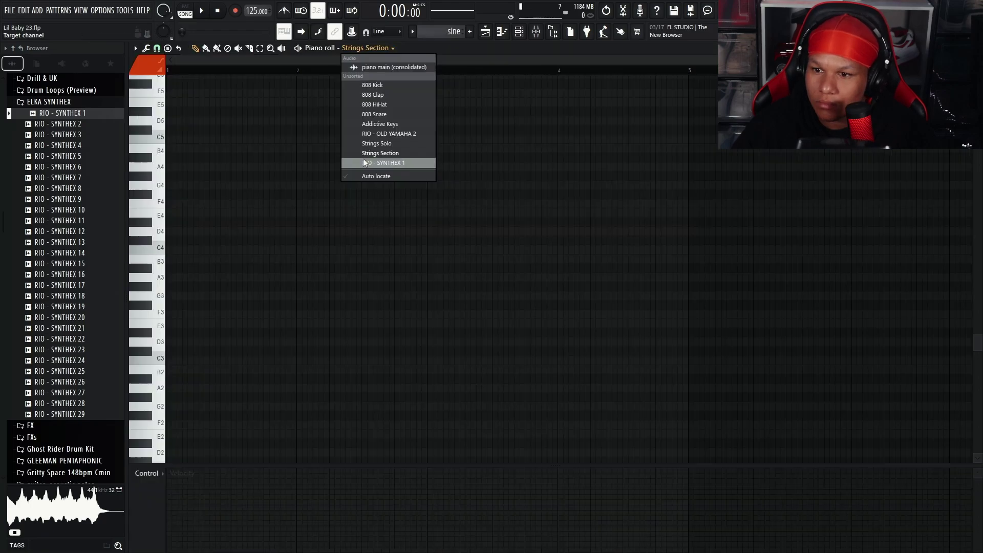
left_click(382, 163)
key("ctrl+v")
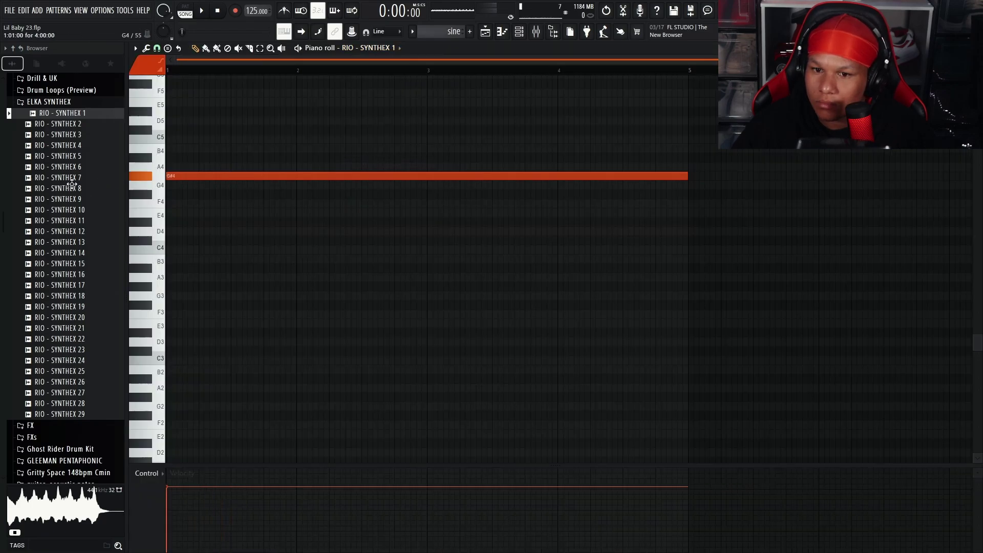
Step: Move the four-bar RIO - SYNTHEX 1 note up to E5 and on up an octave to E6, playing it back in between
left_click(198, 176)
left_click_drag(198, 176, 176, 104)
key("space")
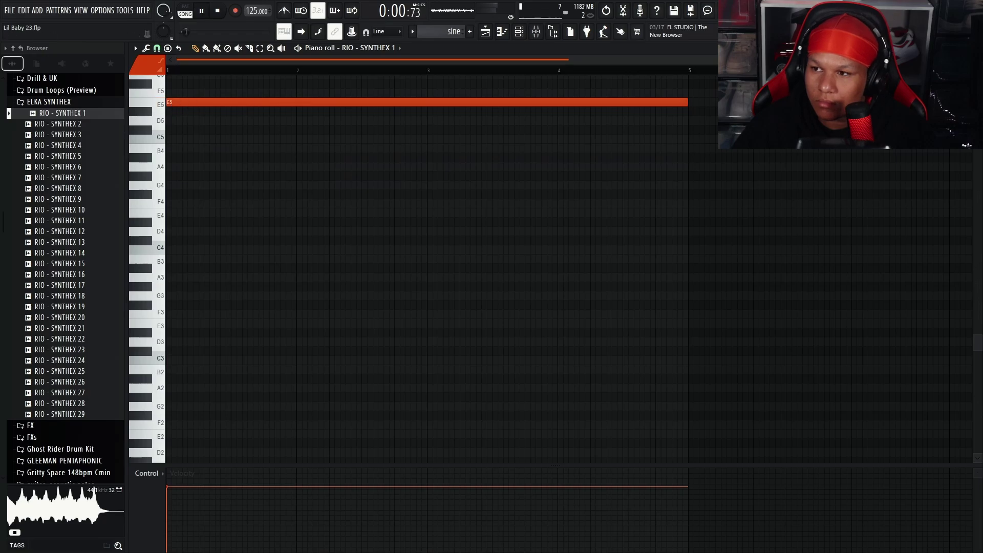
scroll(392, 149, "up", 3)
left_click_drag(191, 270, 132, 169)
key("space")
scroll(225, 257, "up", 6)
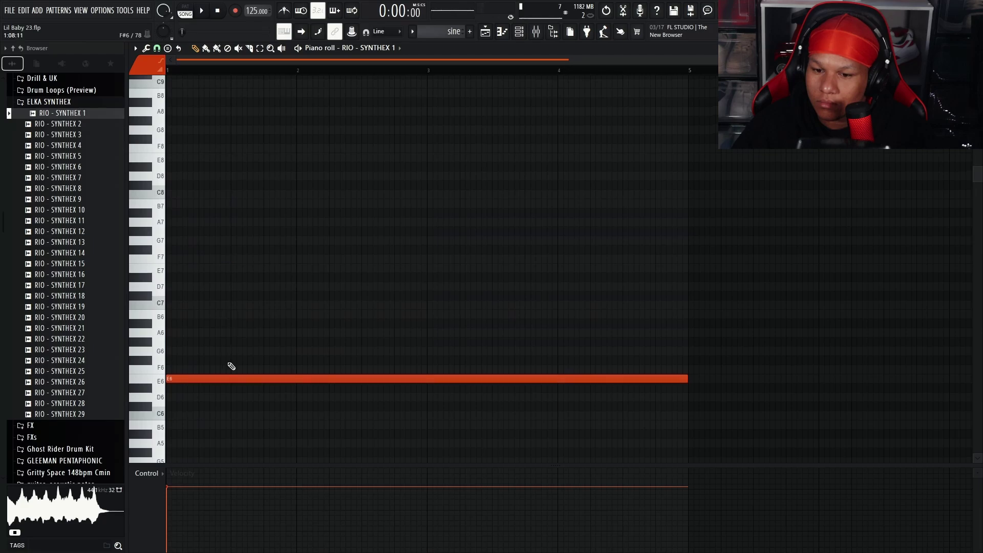
left_click_drag(234, 375, 173, 374)
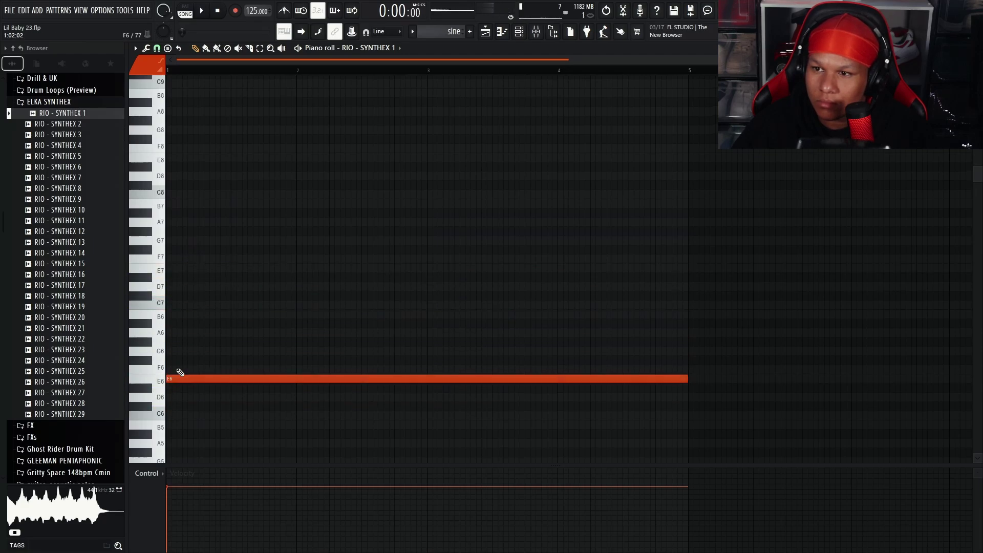
Step: Place sine pattern clips at bars 1 and 5 of Track 5 in the playlist and play the arrangement
key("F5")
key("space")
left_click(410, 205)
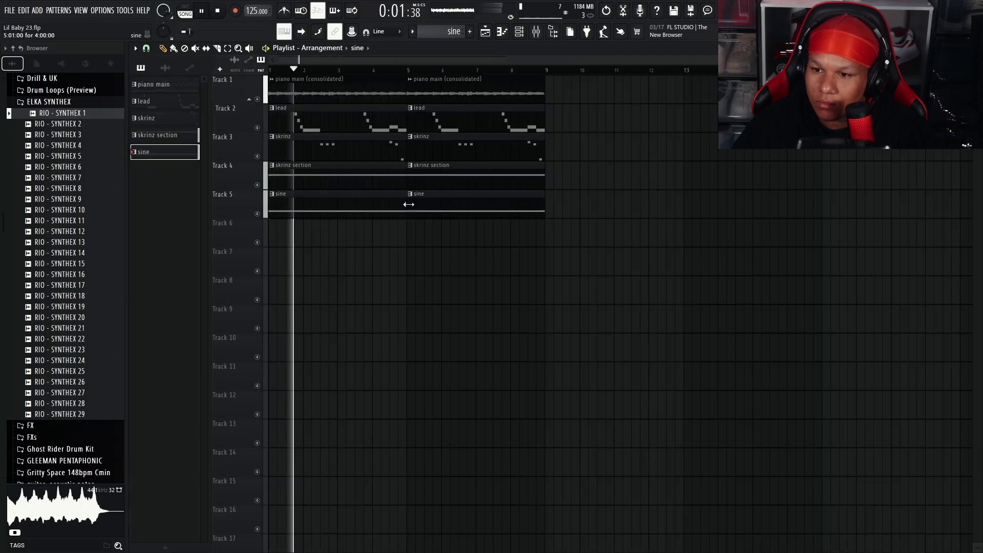
Step: Load Fruity Parametric EQ 2 in the first slot of insert 14 and apply its Radio preset
left_click(538, 33)
left_click(875, 81)
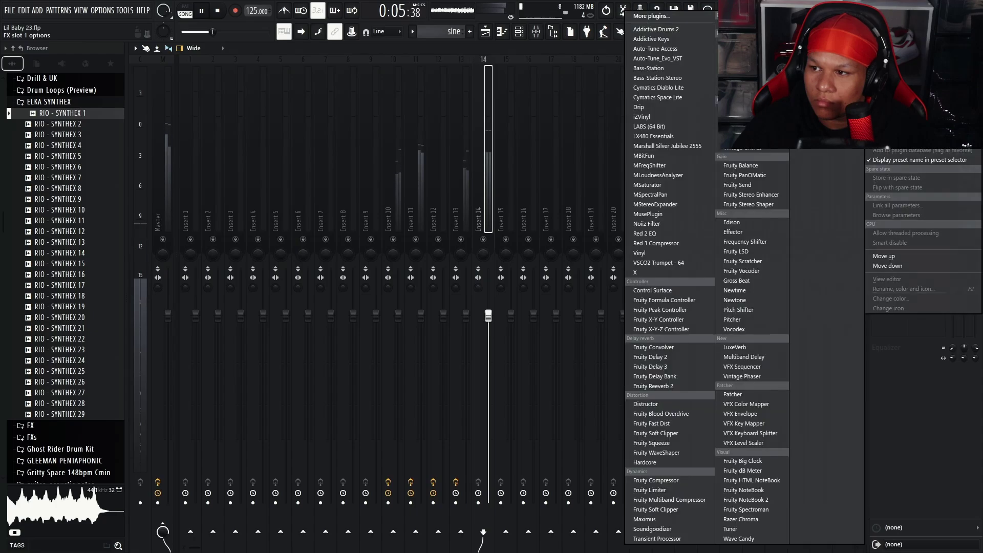
left_click(742, 321)
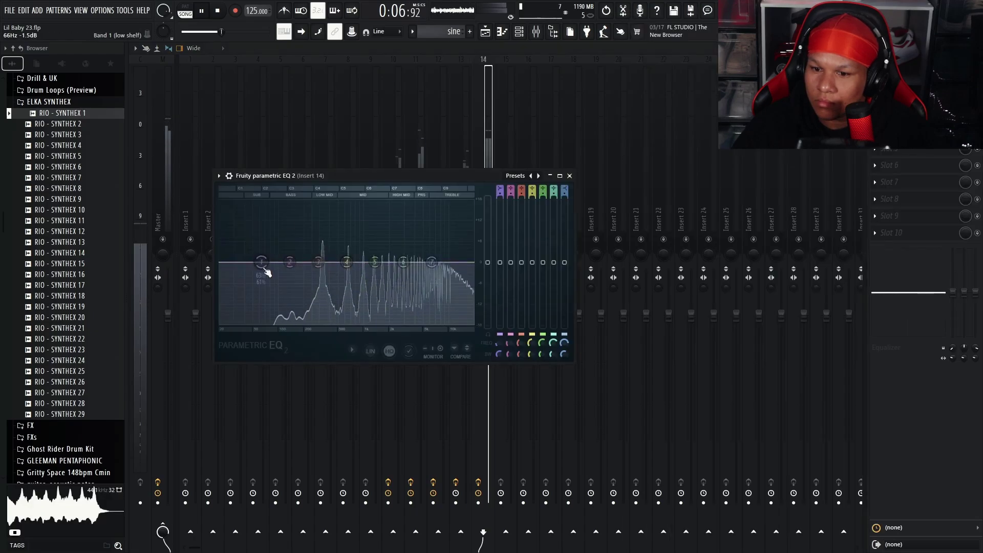
left_click(538, 175)
left_click(568, 287)
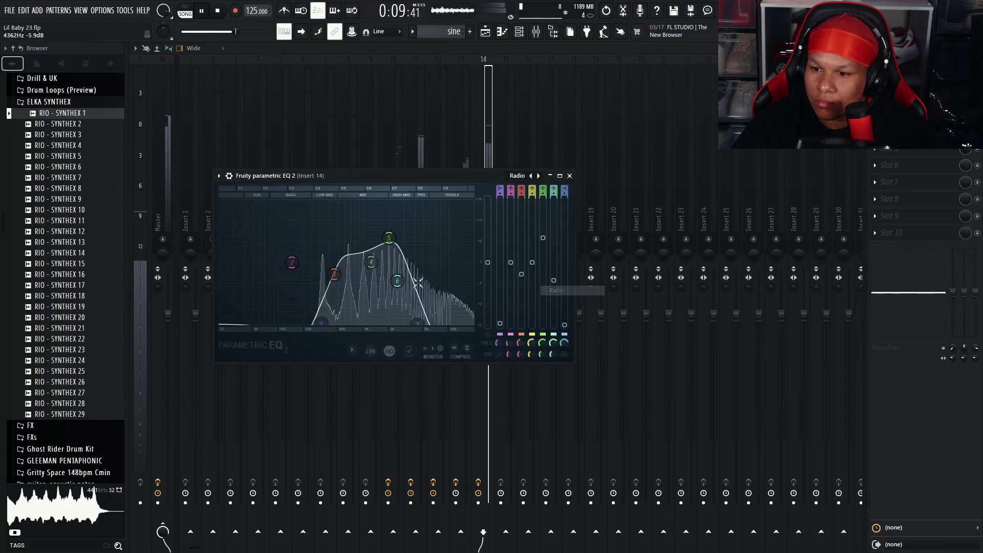
Step: Reshape the Radio curve by lowering band 5, moving band 6 to about 3552 Hz at -6.6 dB, and raising the high cutoff frequency
left_click_drag(391, 239, 411, 284)
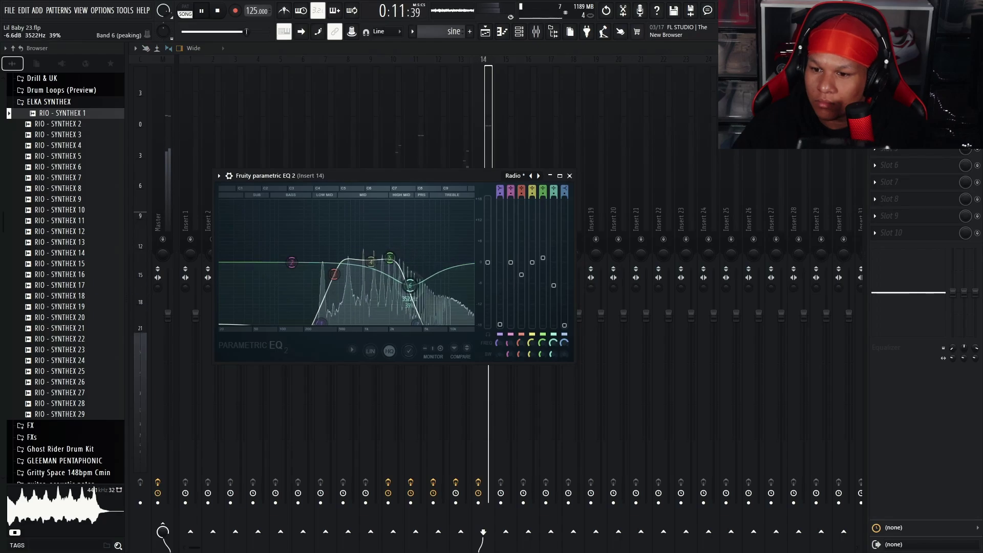
left_click_drag(418, 325, 434, 324)
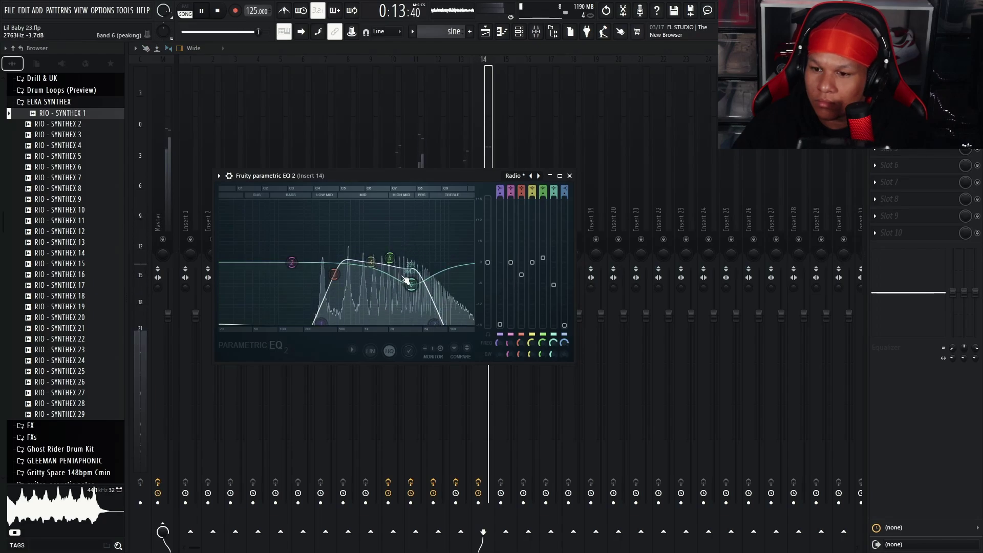
left_click_drag(390, 258, 390, 270)
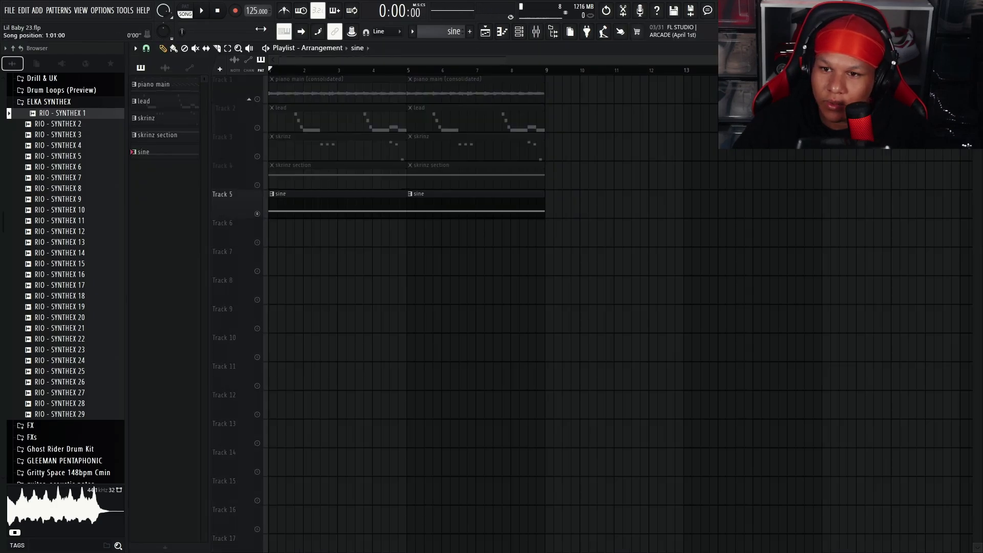
Step: Play the soloed sine track briefly, load Gross Beat on insert 15 and switch it to the Momentary preset
left_click(266, 48)
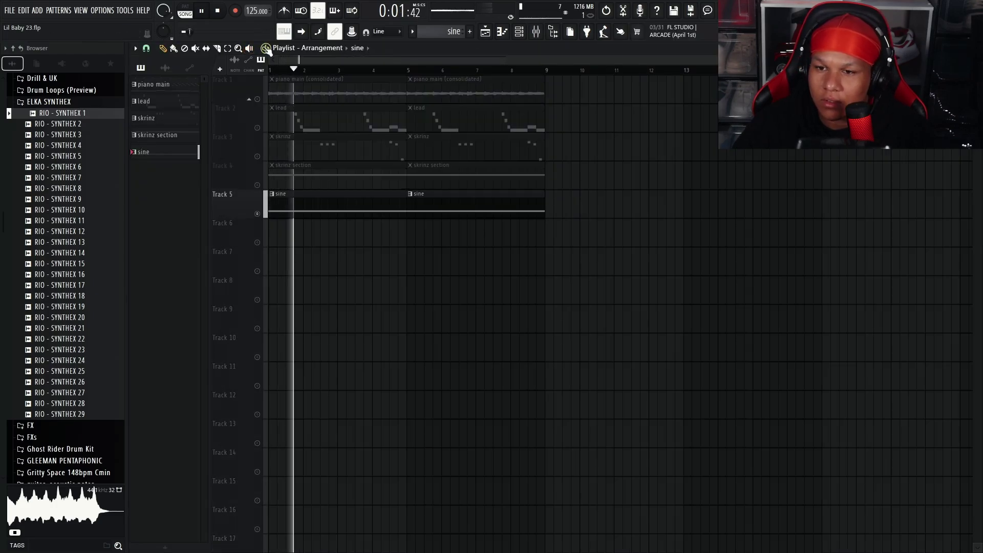
key("space")
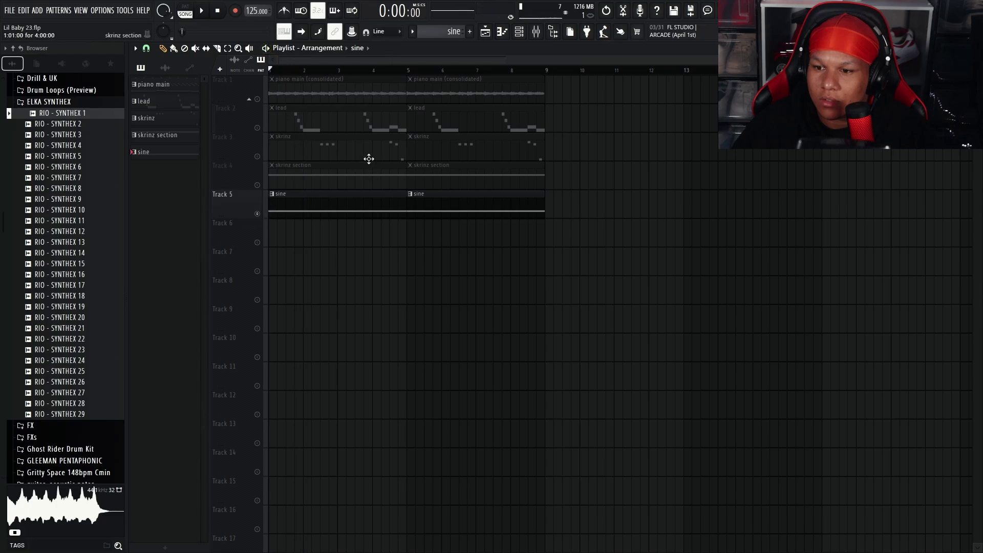
left_click(535, 37)
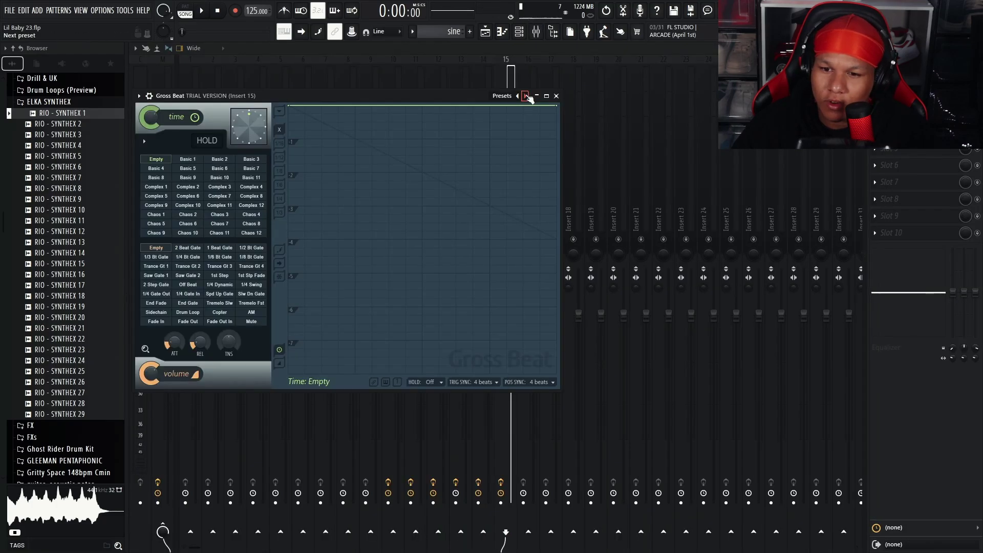
left_click(526, 96)
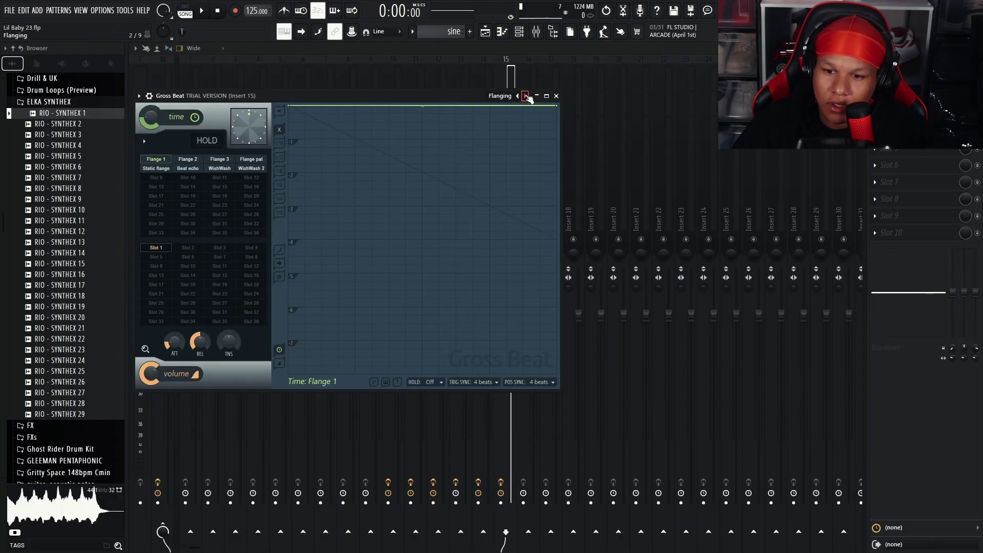
left_click(525, 96)
left_click(526, 96)
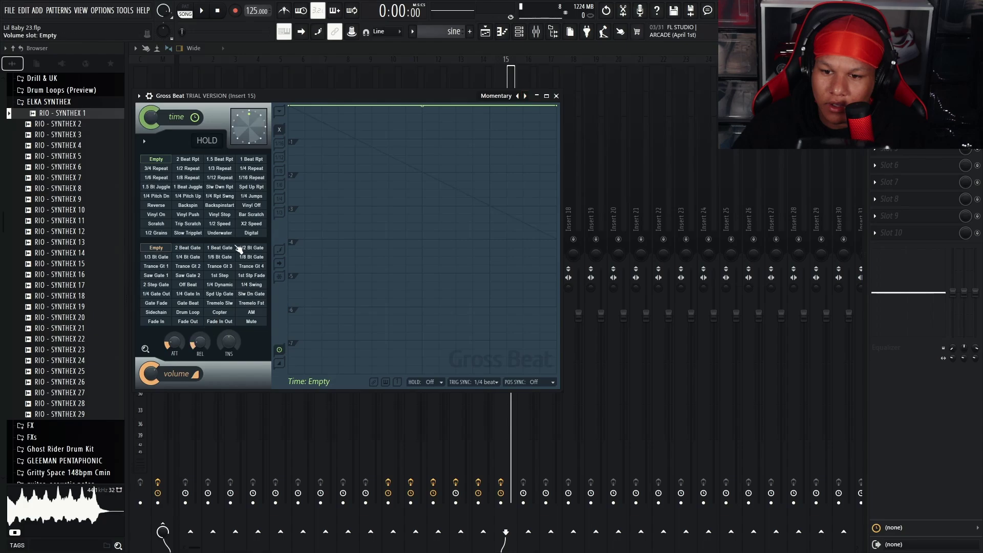
Step: Try Gross Beat's 1 Beat Gate volume slot during playback and settle on 1/2 Bt Gate
left_click(231, 248)
key("space")
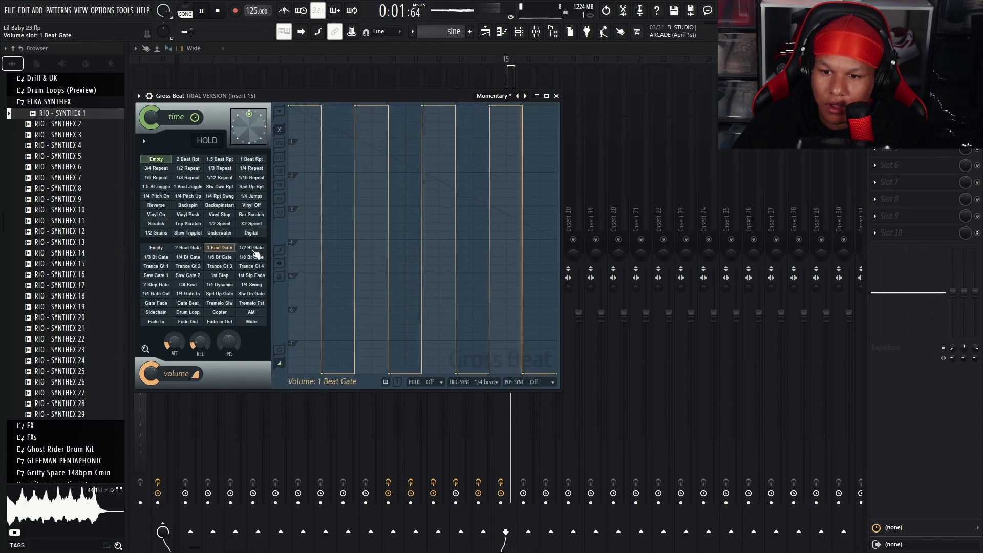
left_click(254, 250)
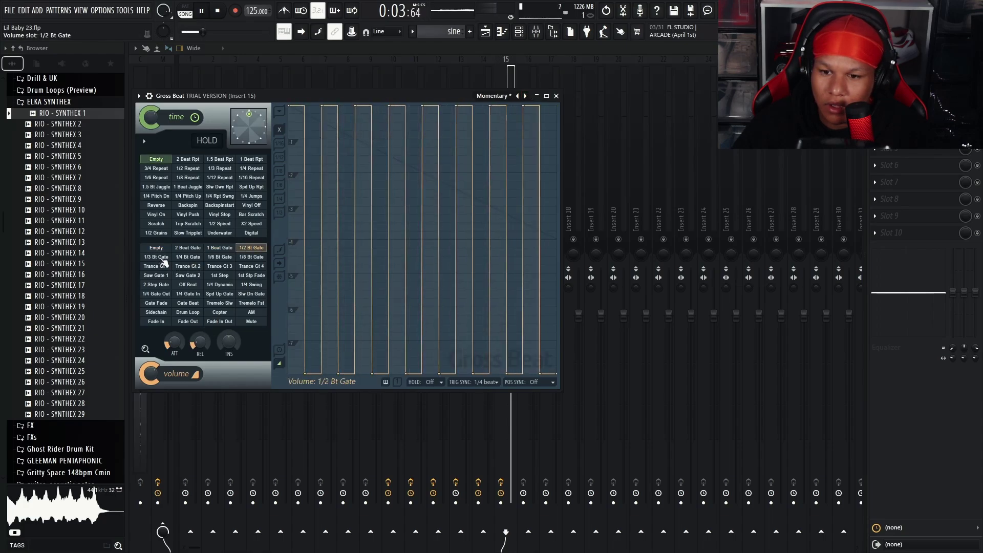
left_click(556, 96)
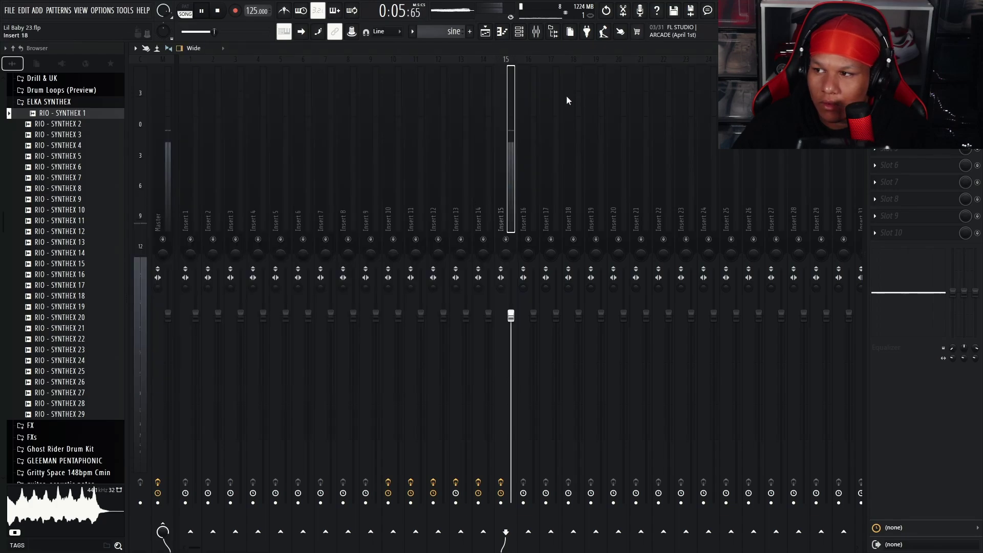
left_click(976, 48)
key("space")
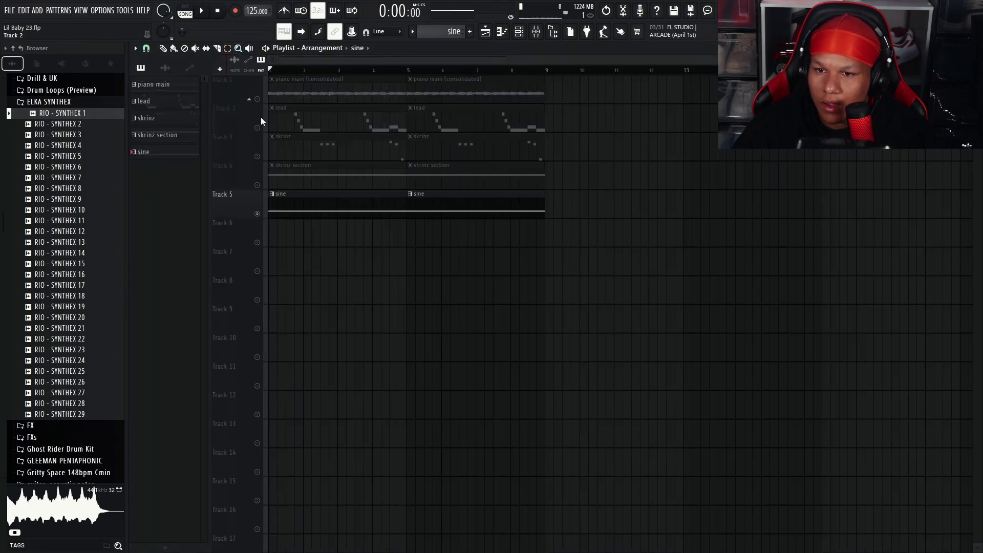
Step: Consolidate the two sine clips on Track 5 into one audio clip and route it to mixer track 10
left_click_drag(288, 203, 608, 218)
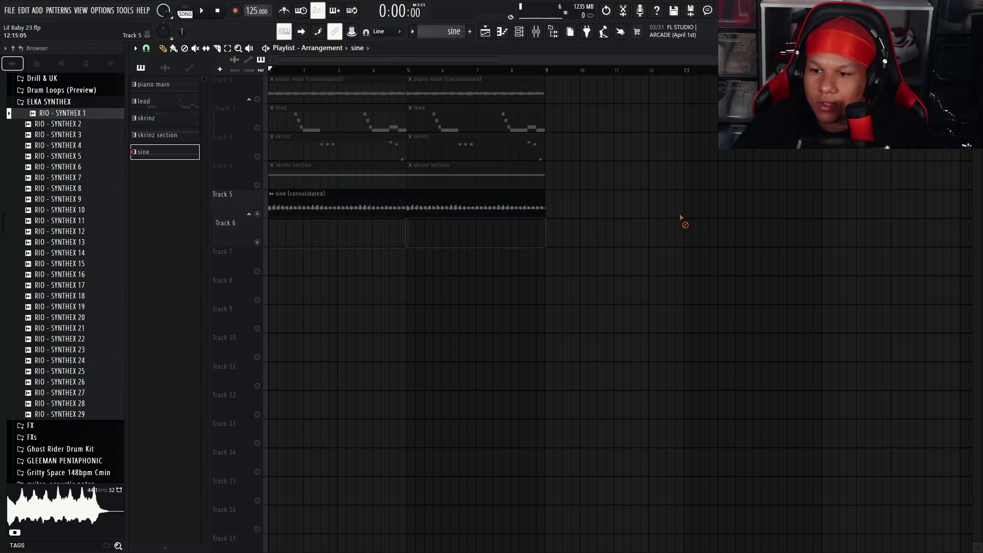
double_click(444, 208)
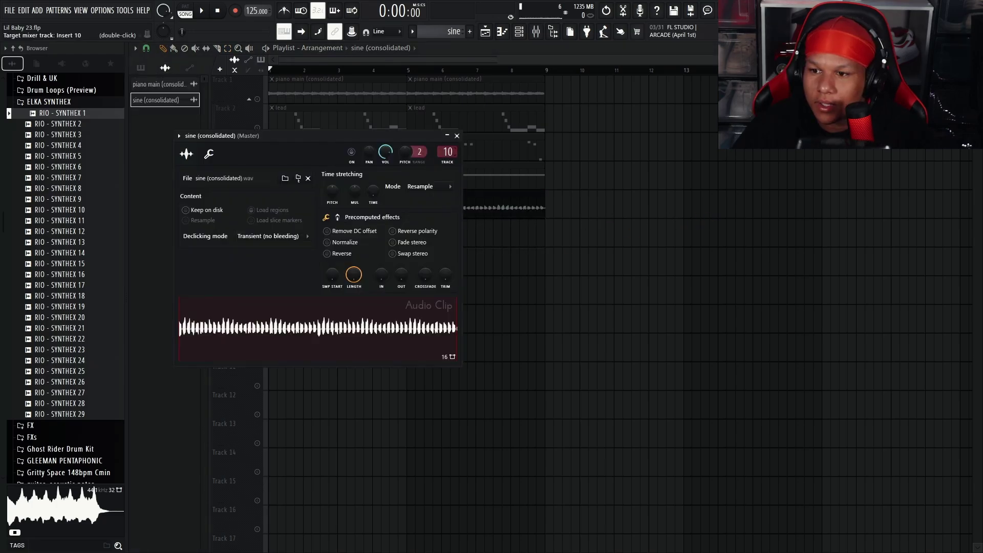
left_click(457, 135)
Step: Unmute Tracks 4, 1 and 2 one after another while playing the arrangement with the consolidated sine clip
key("space")
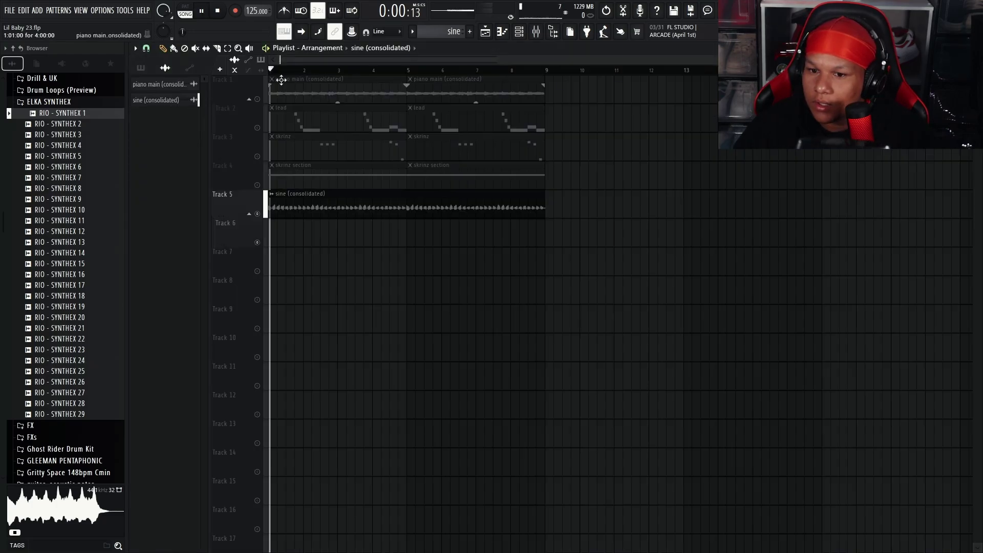
left_click(257, 185)
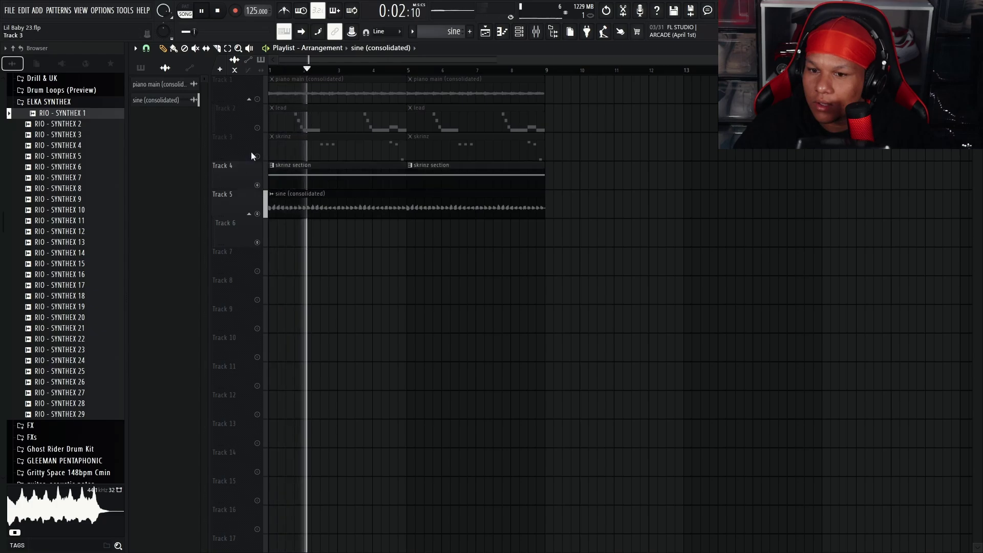
key("space")
key("space")
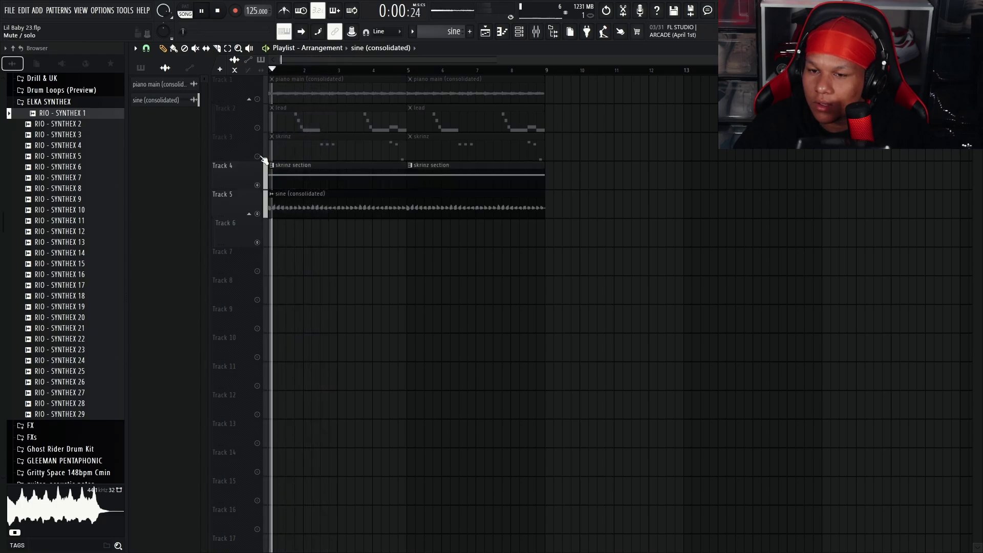
left_click(257, 99)
left_click(257, 127)
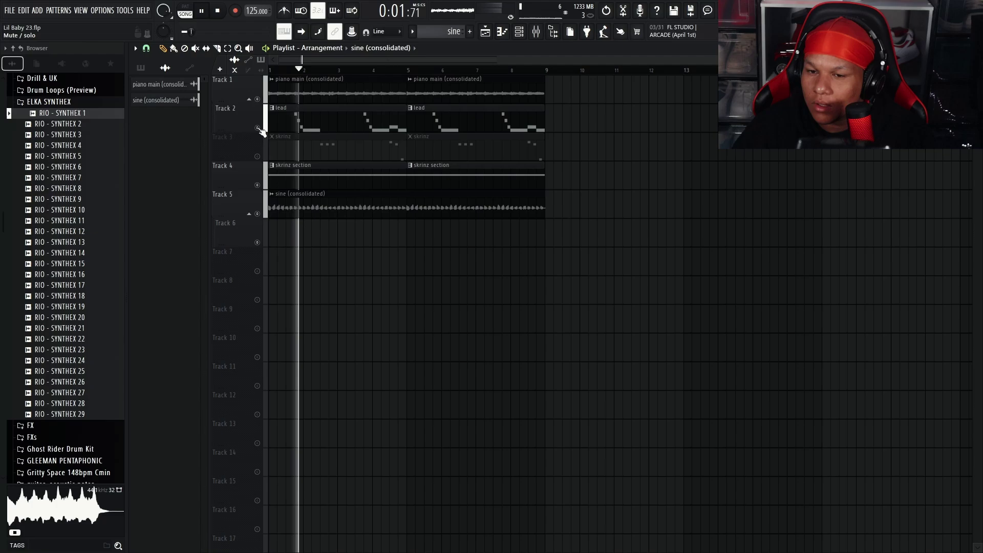
Step: Unmute Track 3 during playback, check the mixer levels and lower the volume of the consolidated sine clip
left_click(257, 156)
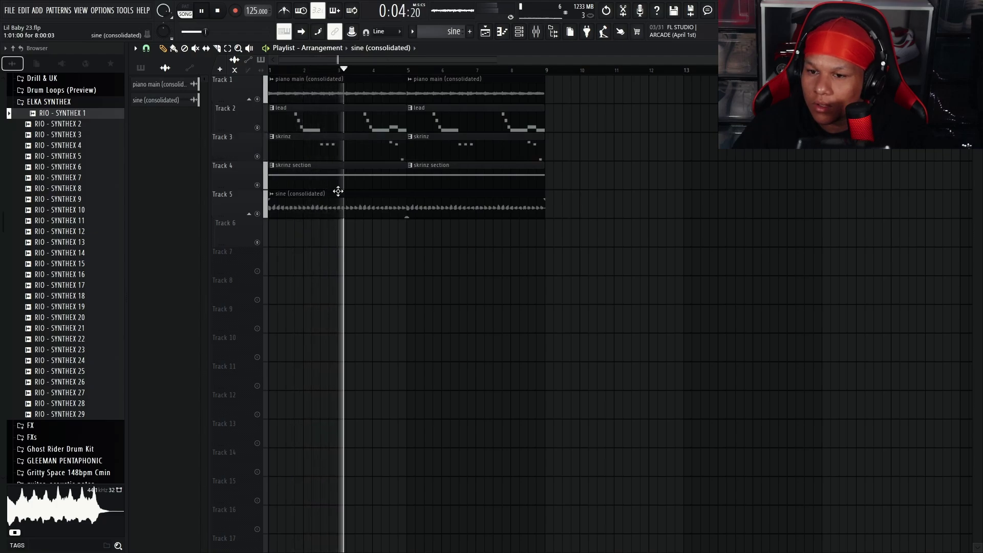
left_click(551, 33)
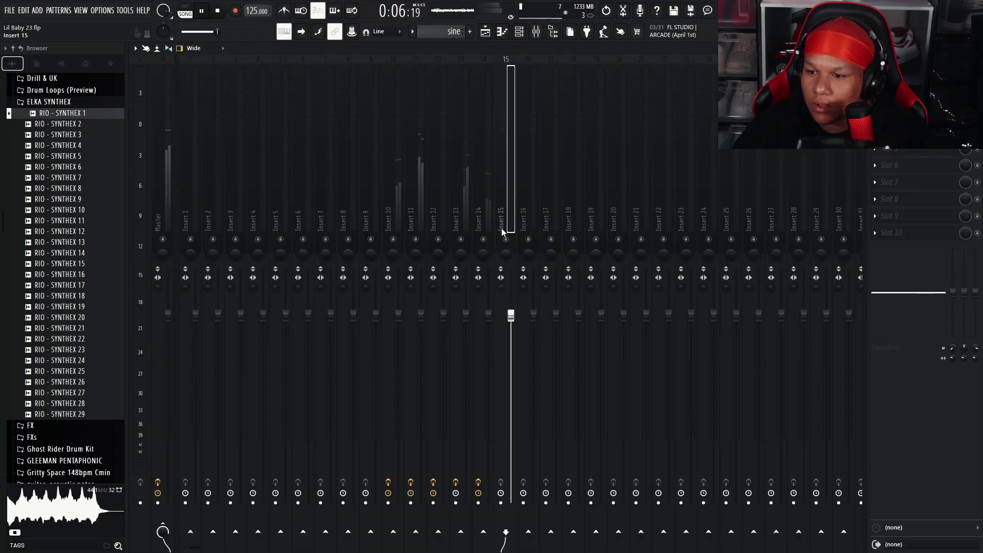
left_click(977, 49)
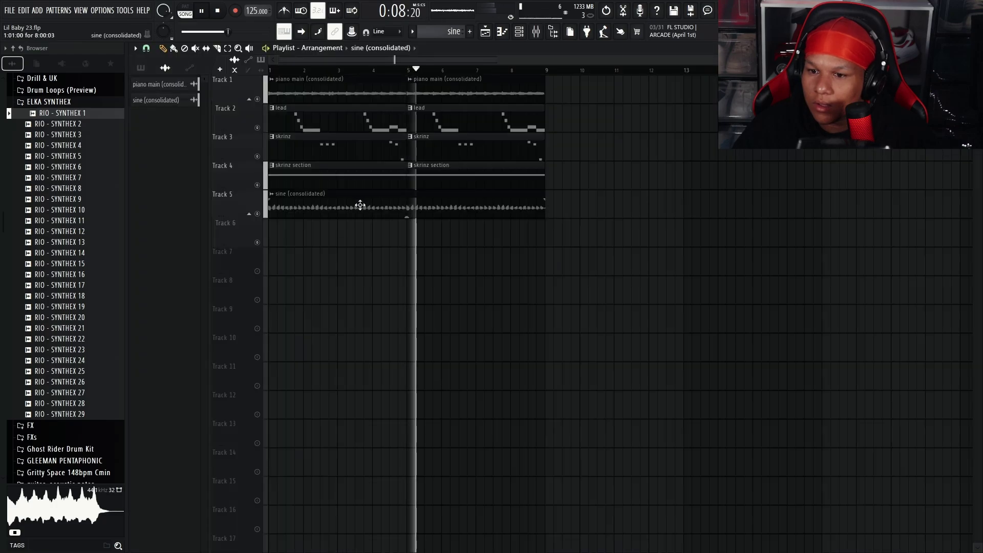
double_click(359, 205)
left_click_drag(385, 152, 385, 161)
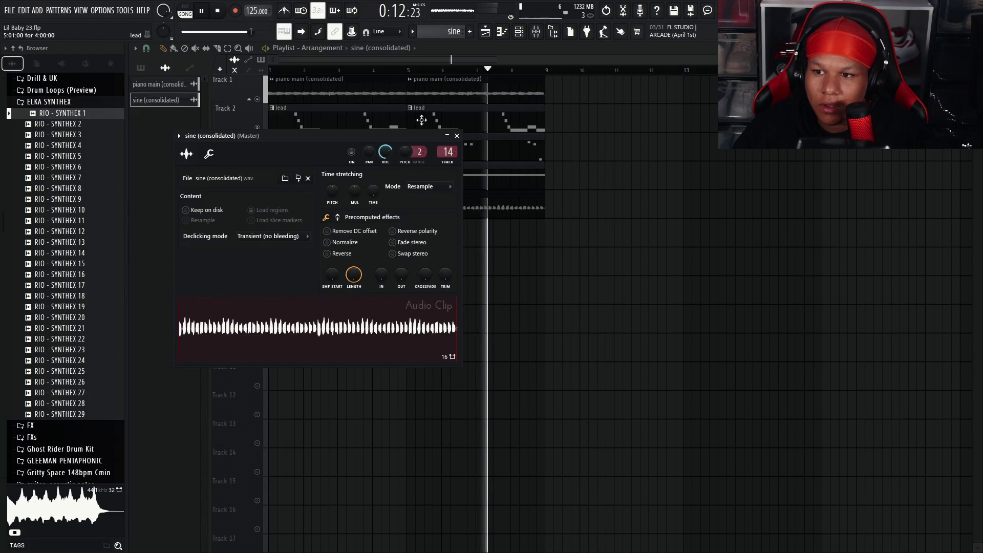
left_click(456, 135)
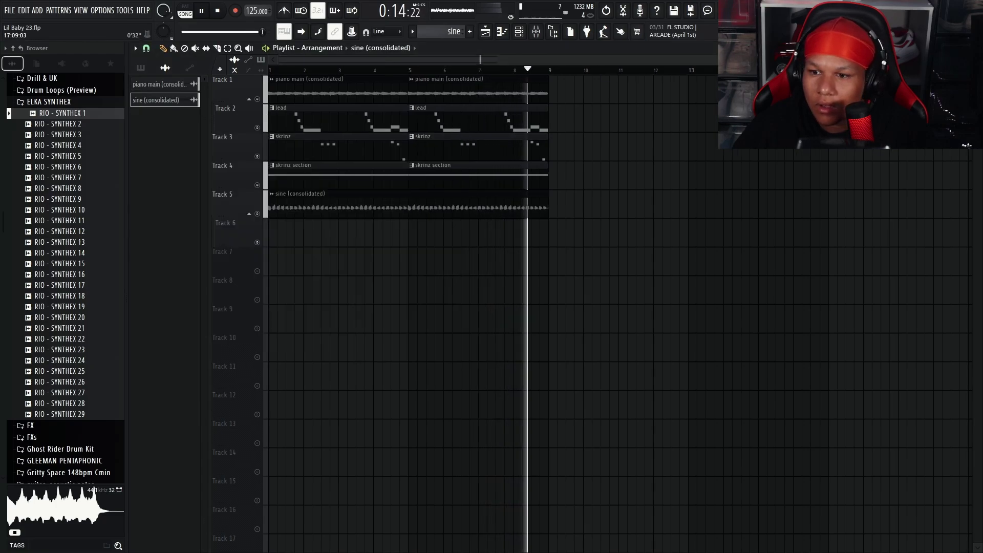
Step: Load the Attic Close sample from the FX kit's Atmosphere Stuff folder as a new channel and trim its sample start
scroll(686, 70, "up", 1)
left_click(48, 102)
scroll(61, 201, "up", 8)
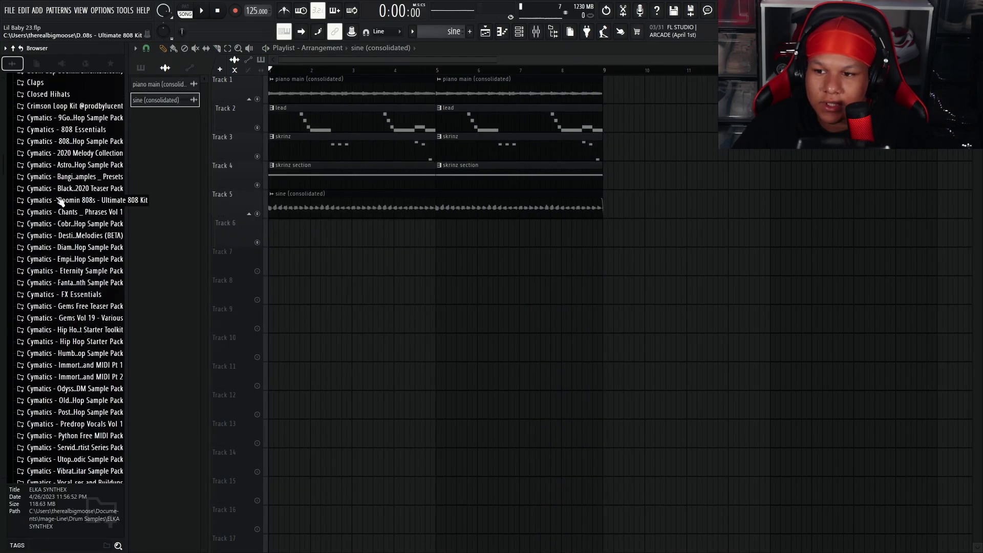
scroll(60, 203, "up", 6)
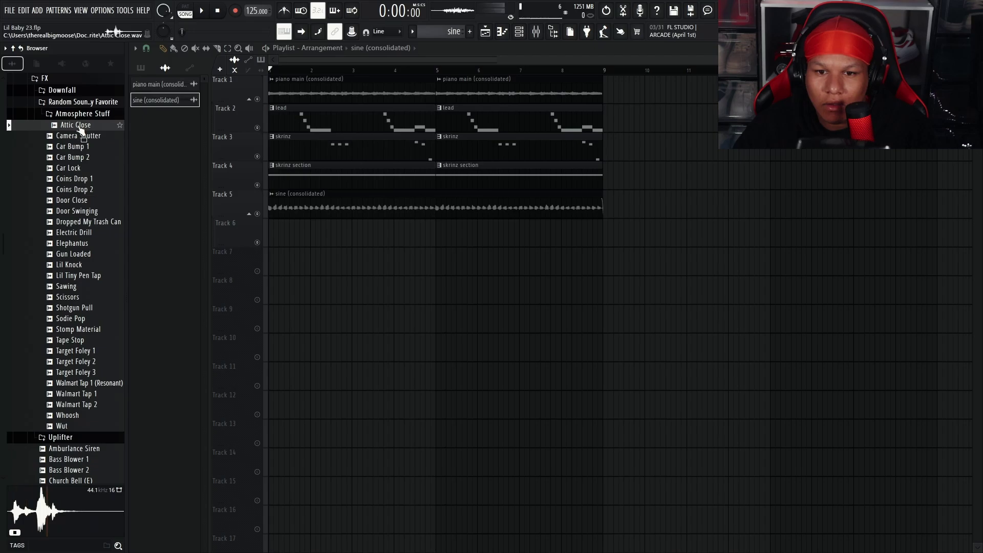
left_click(521, 35)
left_click_drag(55, 128, 451, 285)
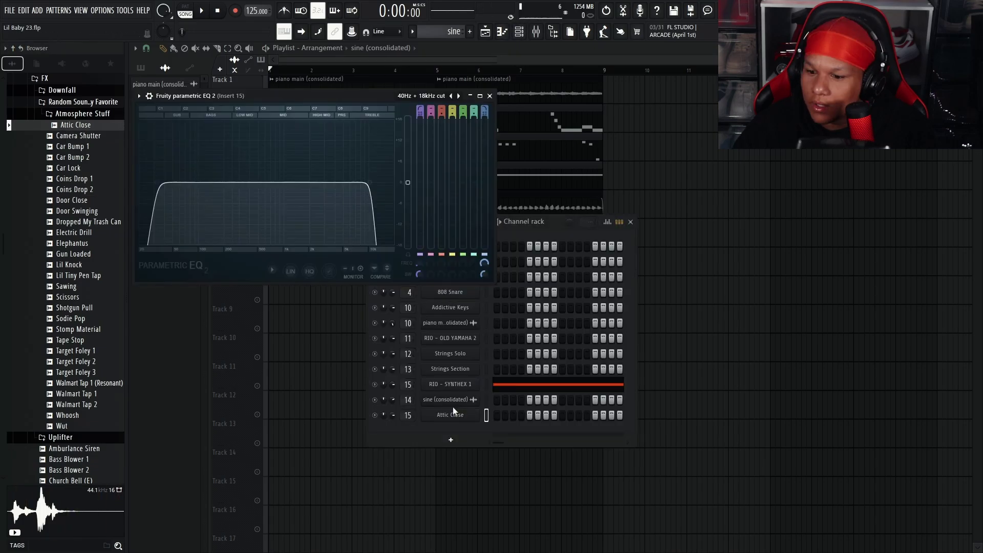
left_click(458, 416)
left_click_drag(274, 350, 212, 350)
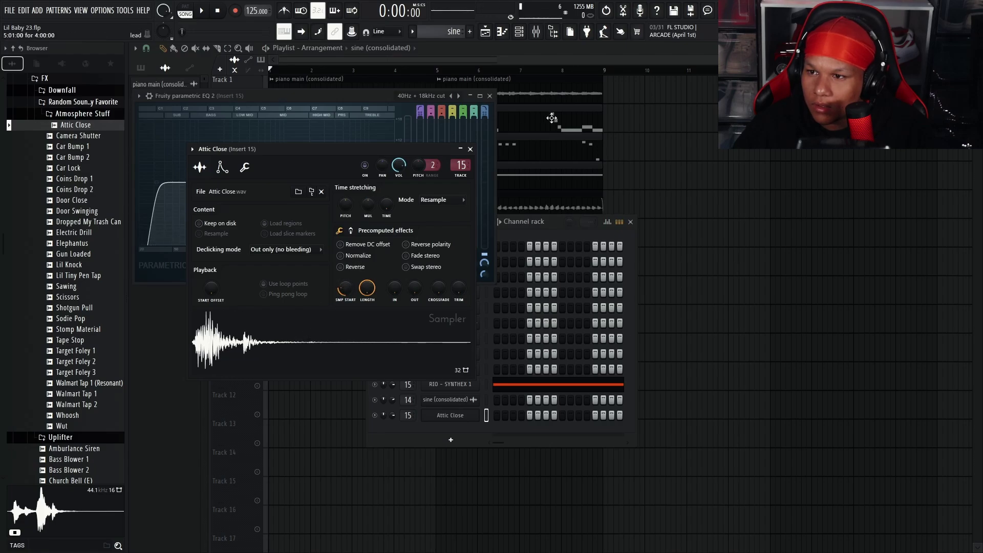
Step: Load Cymatics Space Lite in slot 2 of insert 15 and set its dry/wet mix to about 13%
left_click(536, 31)
left_click(875, 97)
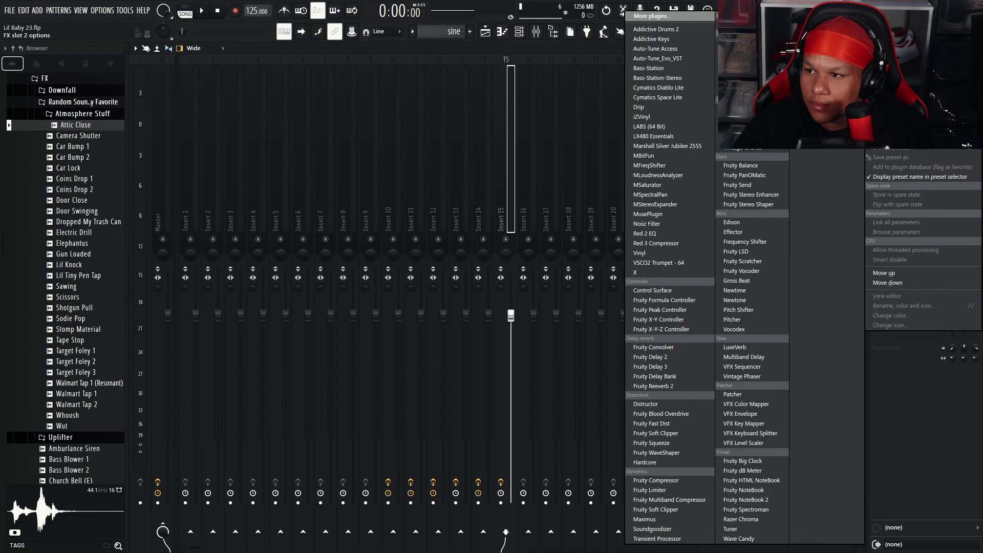
left_click(660, 97)
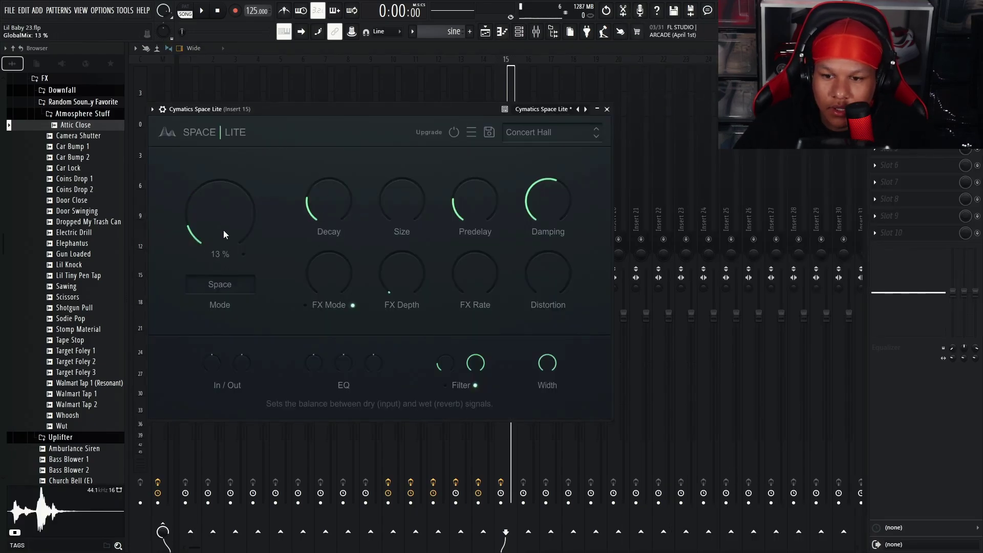
left_click_drag(224, 235, 223, 229)
left_click(607, 109)
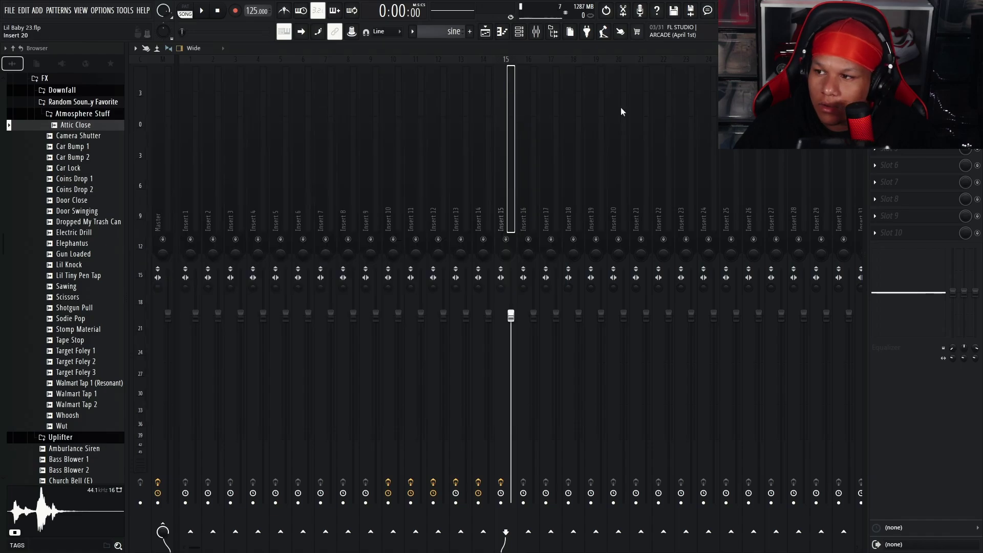
left_click(976, 48)
Step: Lower the time-stretching pitch of the Attic Close sample, preview it and return to the playlist
left_click(307, 351)
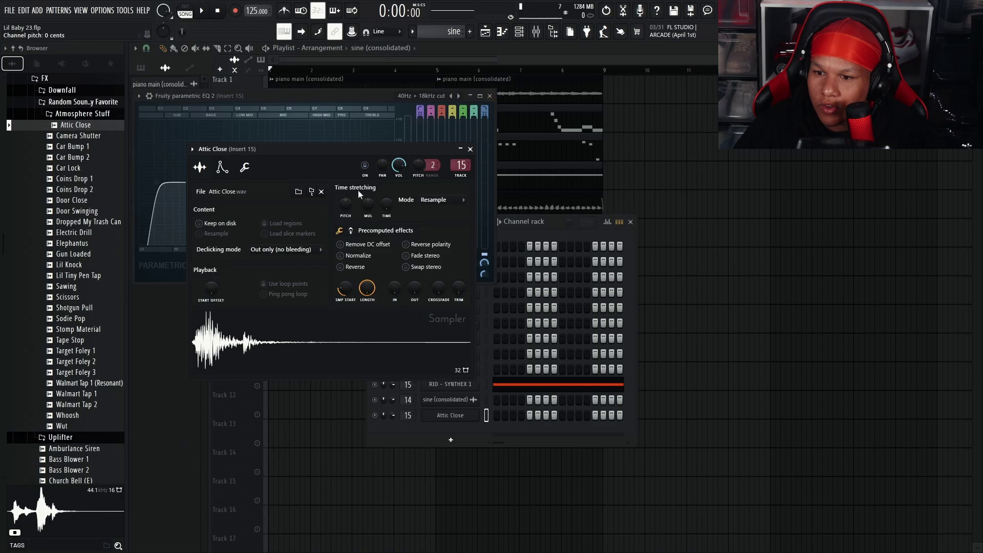
left_click_drag(345, 205, 345, 226)
key("space")
key("space")
left_click(287, 340)
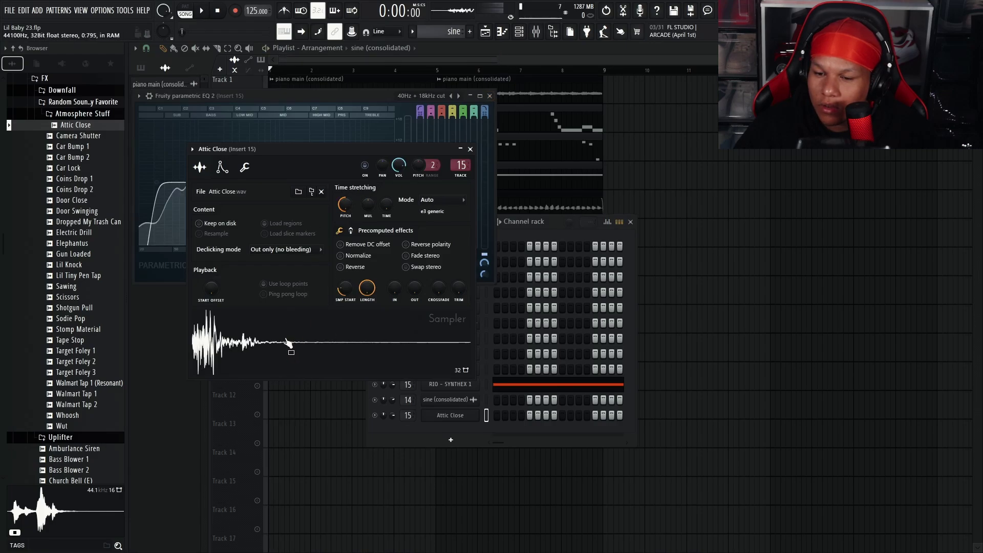
left_click(282, 337)
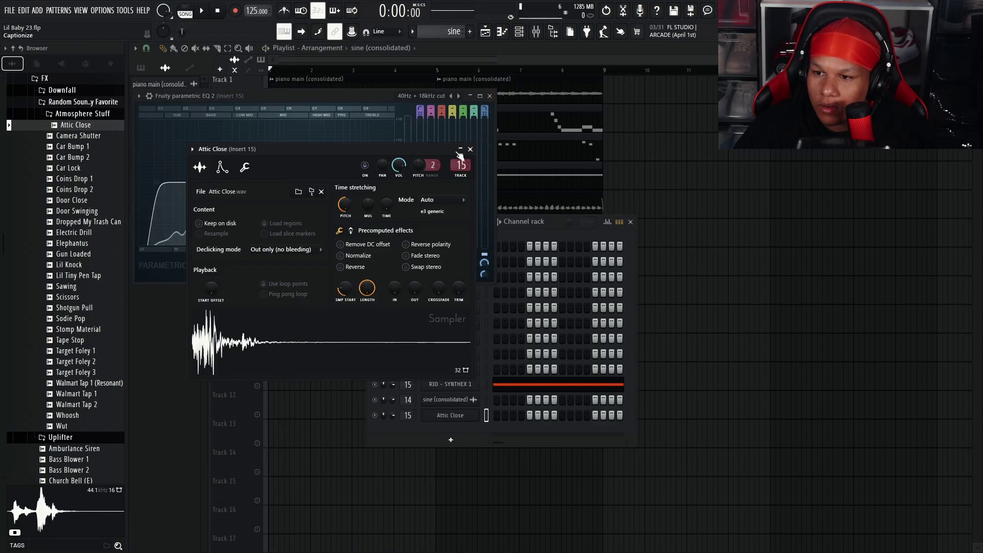
left_click(470, 150)
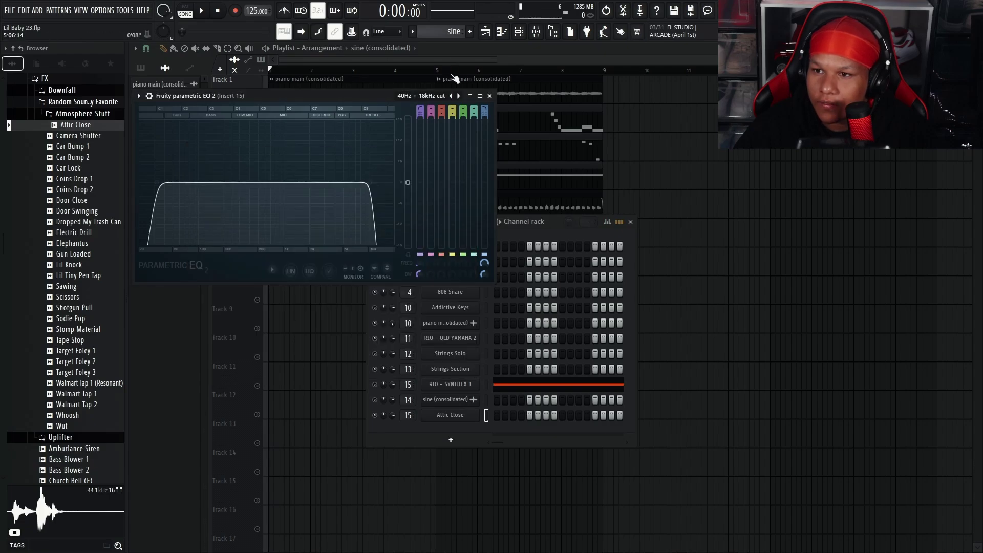
left_click(686, 182)
key("space")
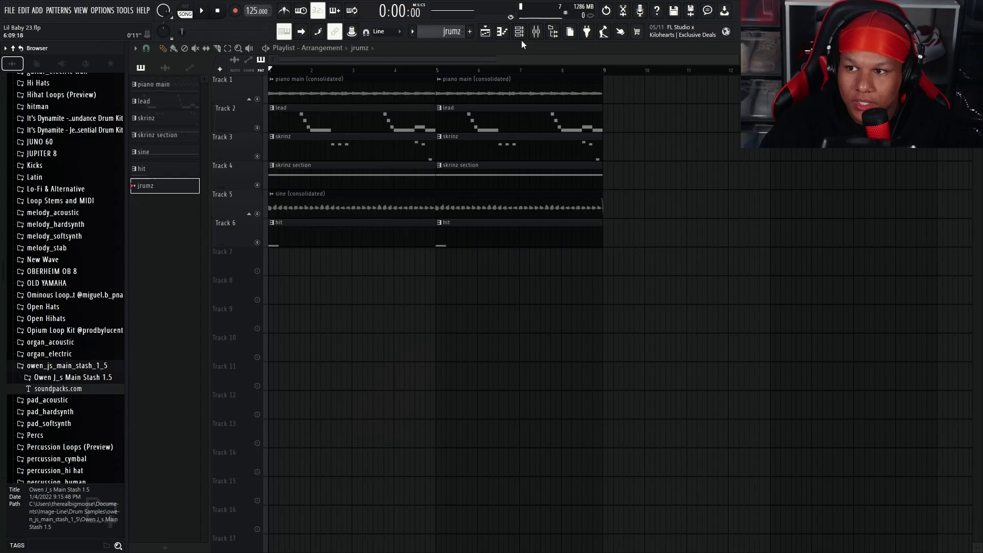
Step: Replace the 808 Snare channel's sample with UNISON_SNARE_Central from the Unison Beatmaker Blueprint snares
left_click(519, 31)
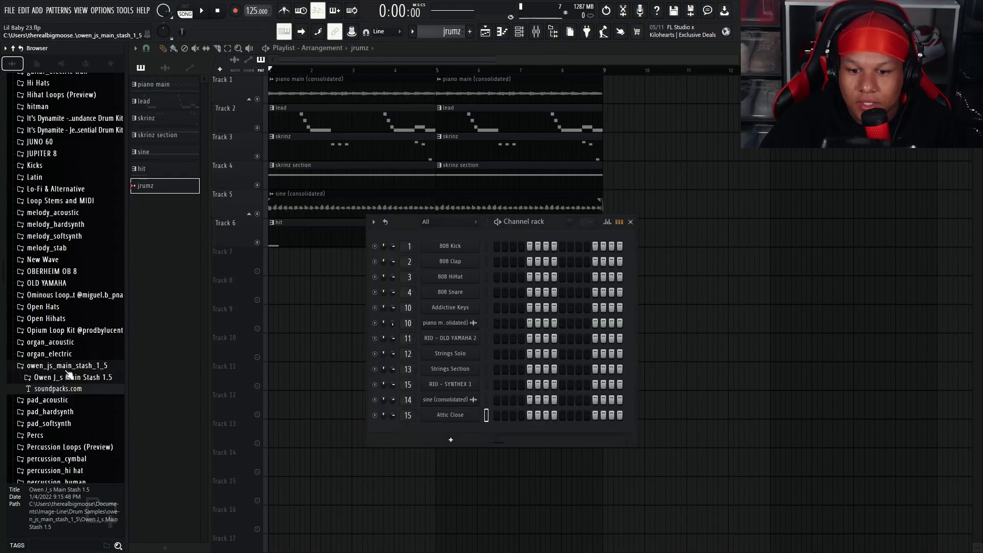
scroll(77, 262, "up", 10)
scroll(51, 263, "down", 20)
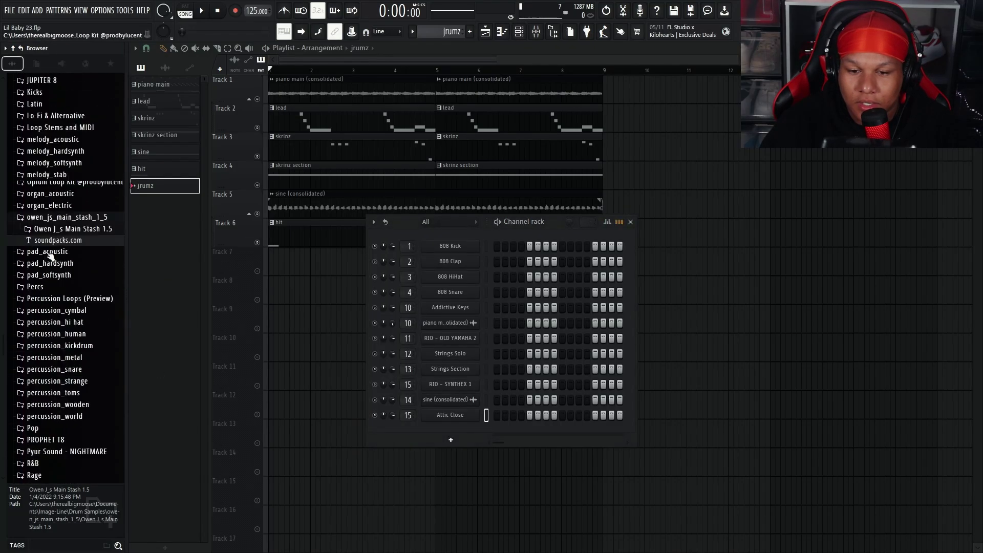
scroll(67, 297, "down", 8)
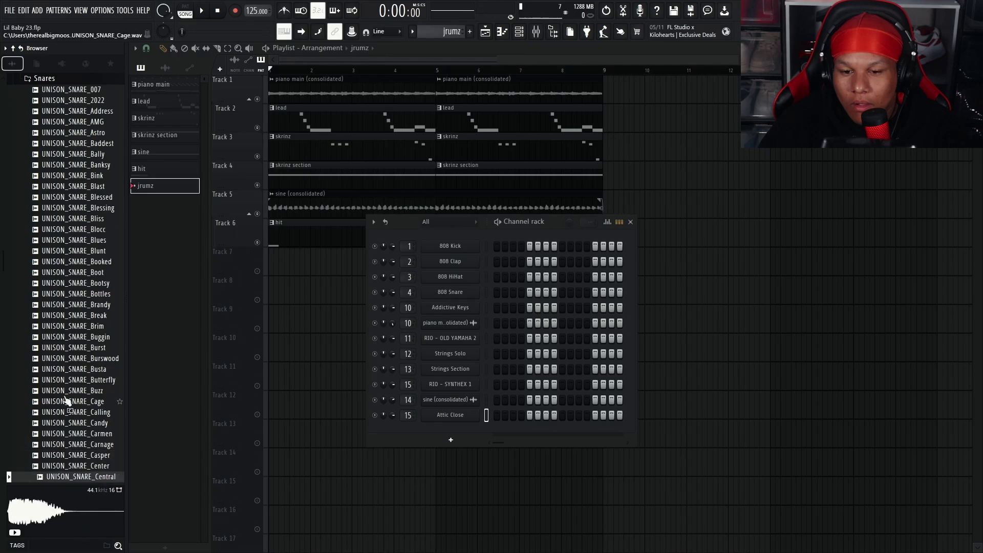
scroll(91, 368, "down", 4)
key("space")
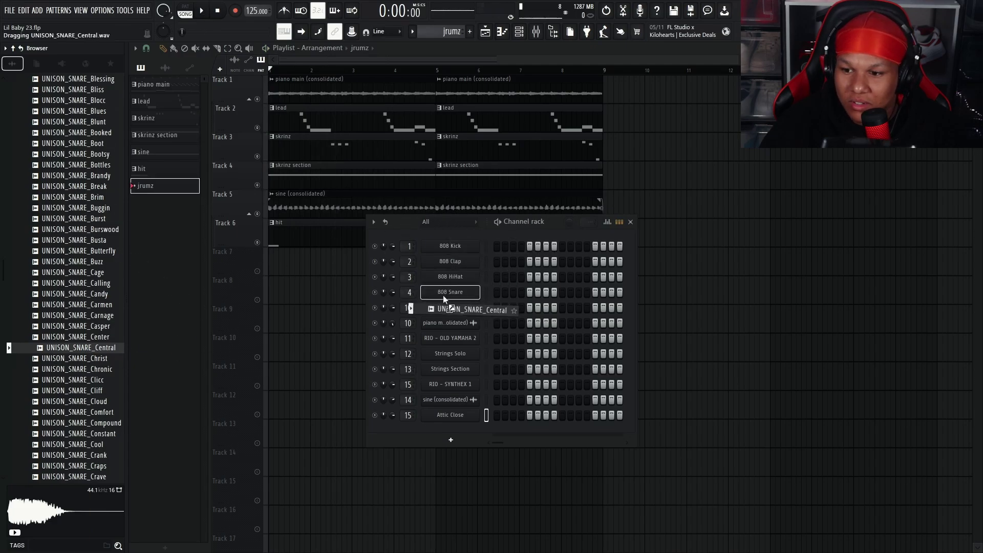
left_click_drag(443, 295, 444, 294)
Step: Replace the 808 Clap channel's sample with UNISON_SNARE_Astro from the same Snares folder
scroll(103, 256, "up", 6)
left_click(104, 207)
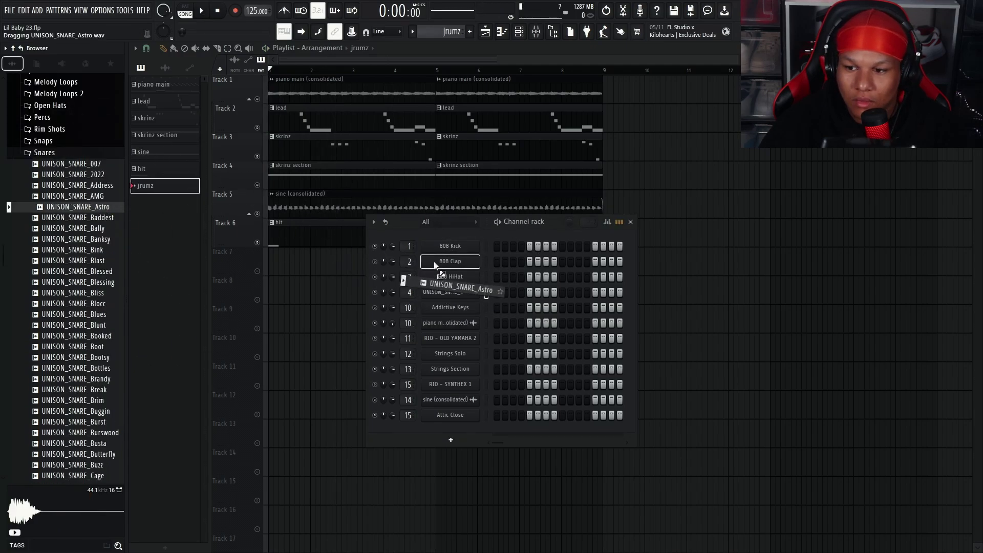
left_click_drag(434, 261, 435, 262)
Step: Preview the Closed Hats samples and replace the 808 HiHat channel's sample with UNISON_CLSDHAT_Casper
scroll(94, 183, "up", 1)
left_click(69, 164)
left_click(84, 237)
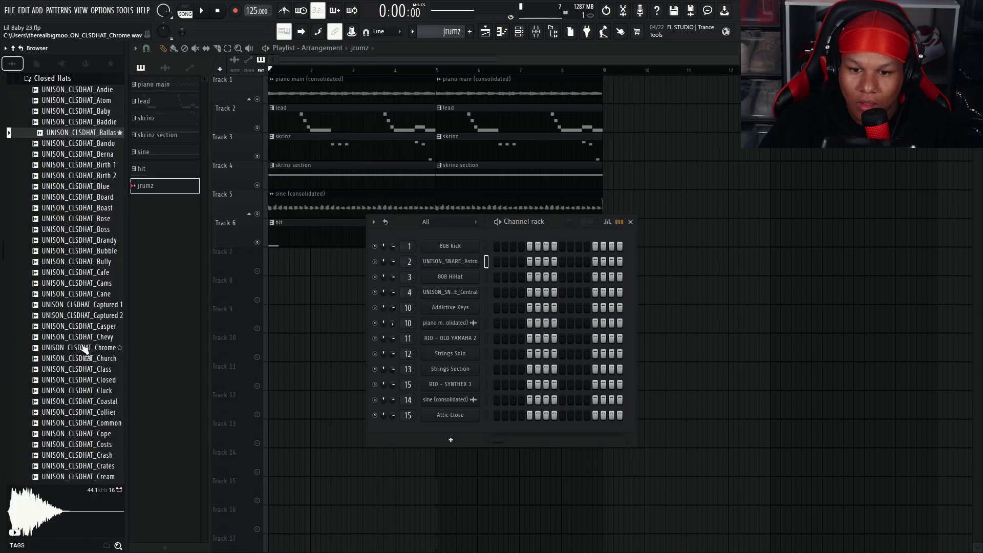
left_click(83, 327)
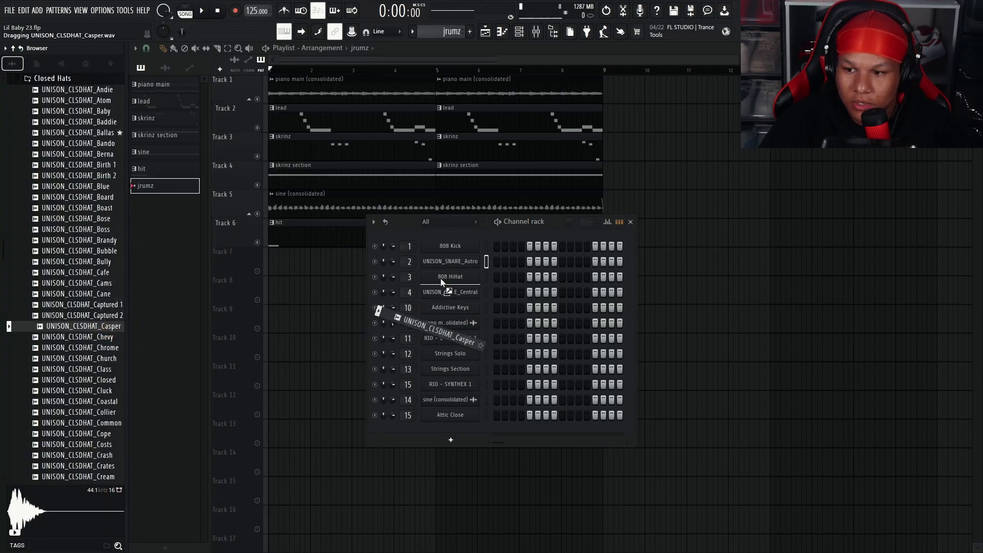
left_click_drag(456, 303, 456, 278)
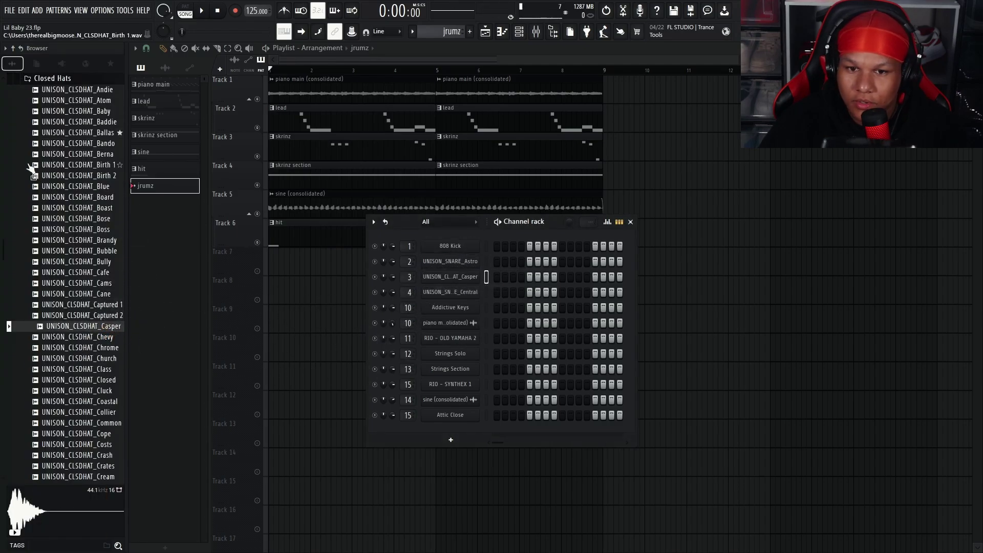
Step: Add UNISON_OPENHAT_Cash from the Open Hats folder as a new channel below the snare and route it to mixer track 6
left_click(52, 78)
left_click(50, 313)
left_click_drag(80, 218, 109, 238)
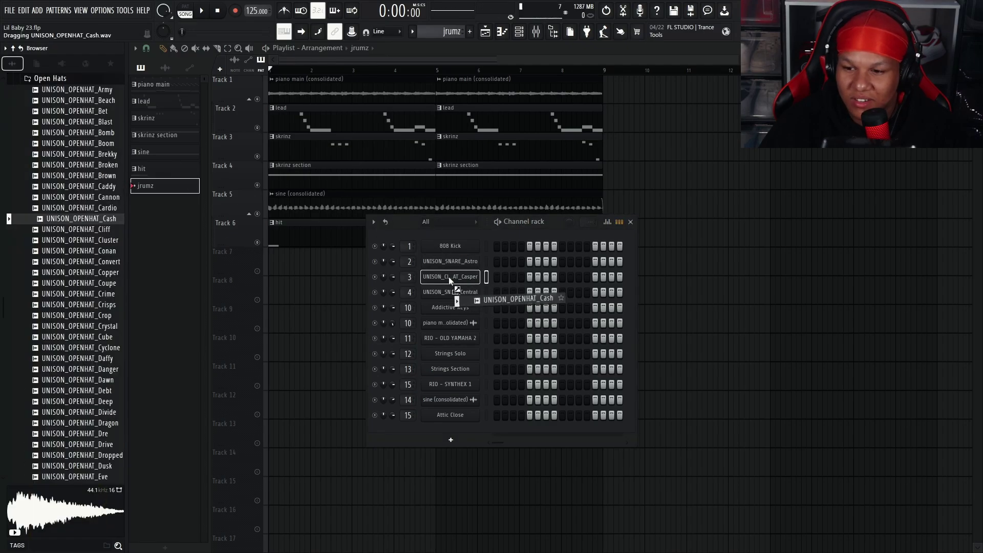
left_click_drag(437, 304, 437, 301)
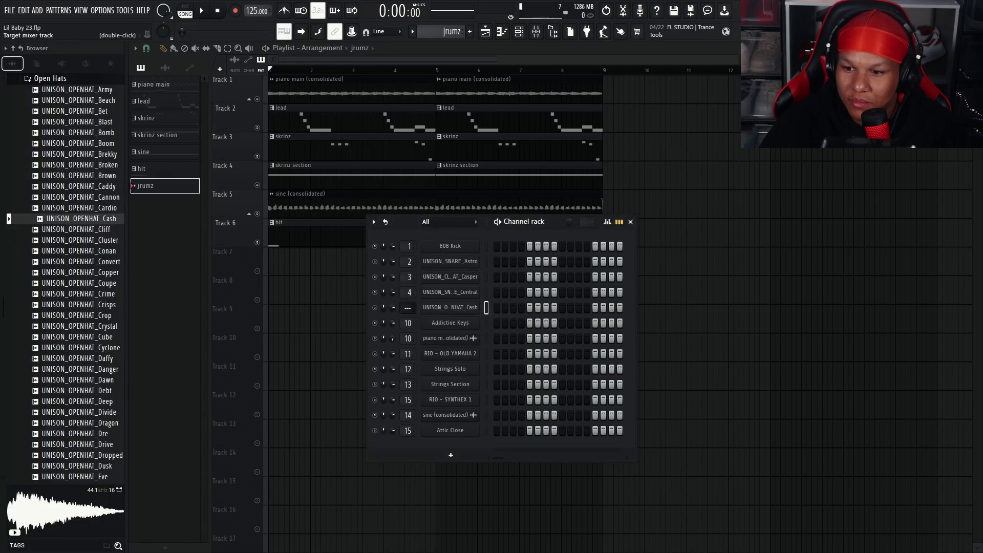
Step: Add UNISON_PERC_Animal from the Percs folder as a new channel below the open hat, routed to mixer track 7
left_click(66, 146)
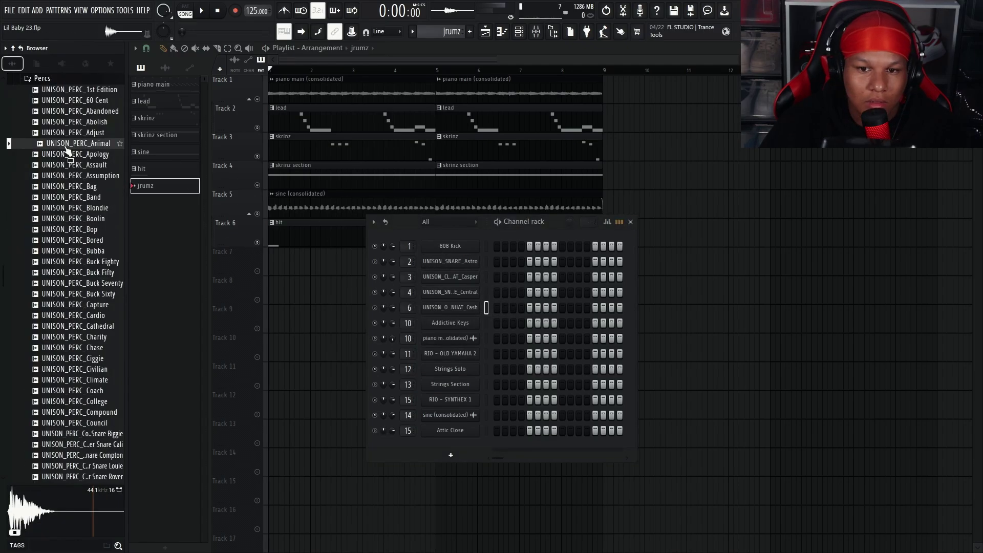
left_click_drag(65, 146, 306, 259)
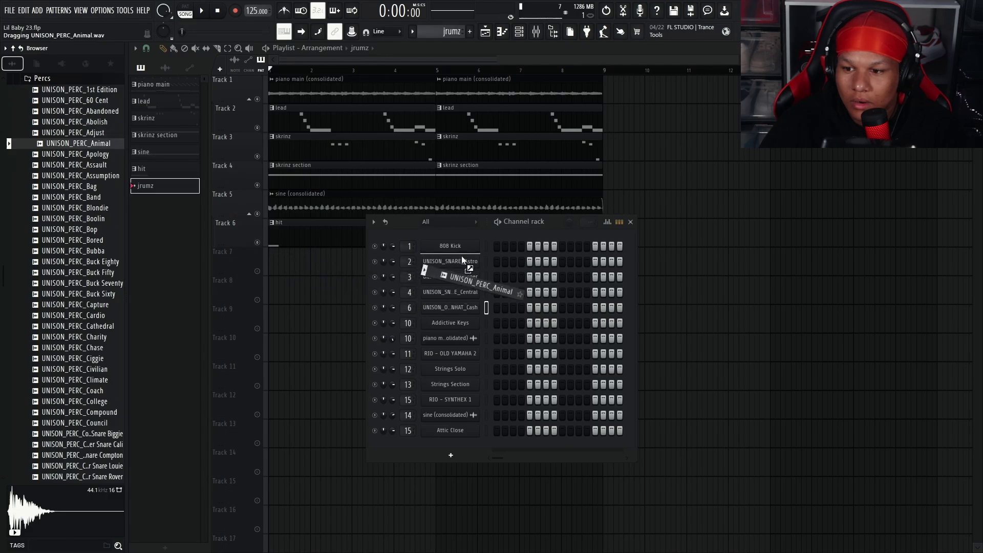
left_click_drag(461, 256, 408, 309)
Step: Replace the 808 Kick channel's sample with UNISON_KICK_Bando from the Kicks folder
left_click(42, 78)
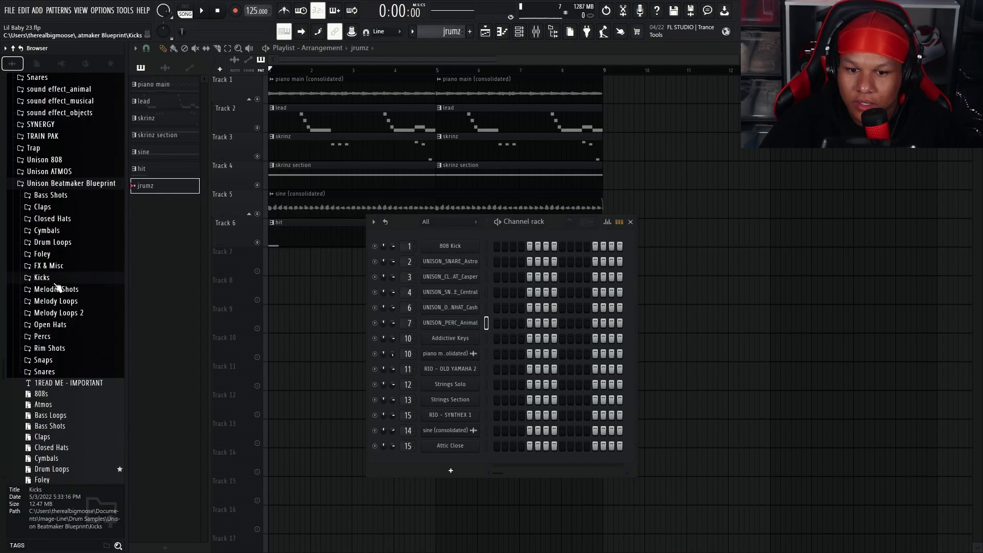
left_click(51, 278)
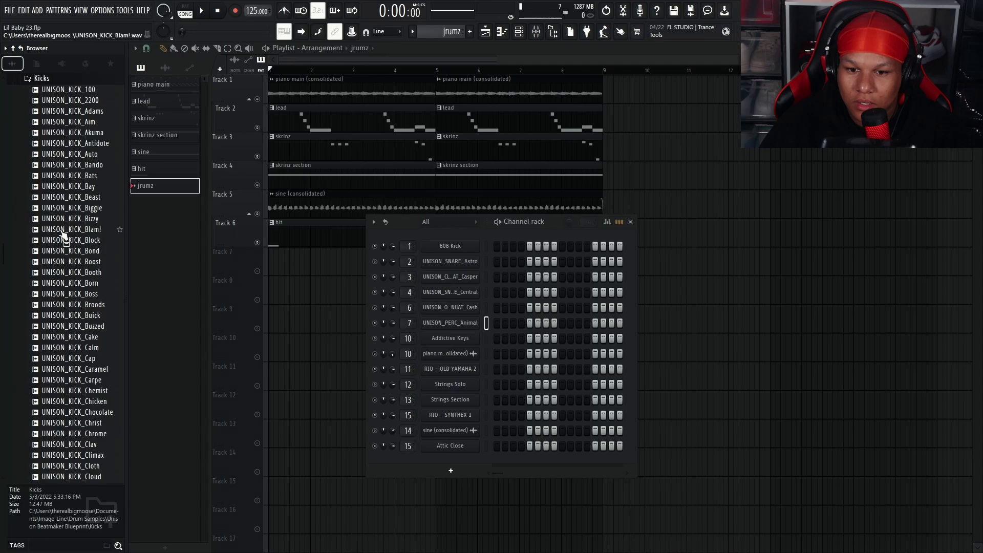
left_click(90, 165)
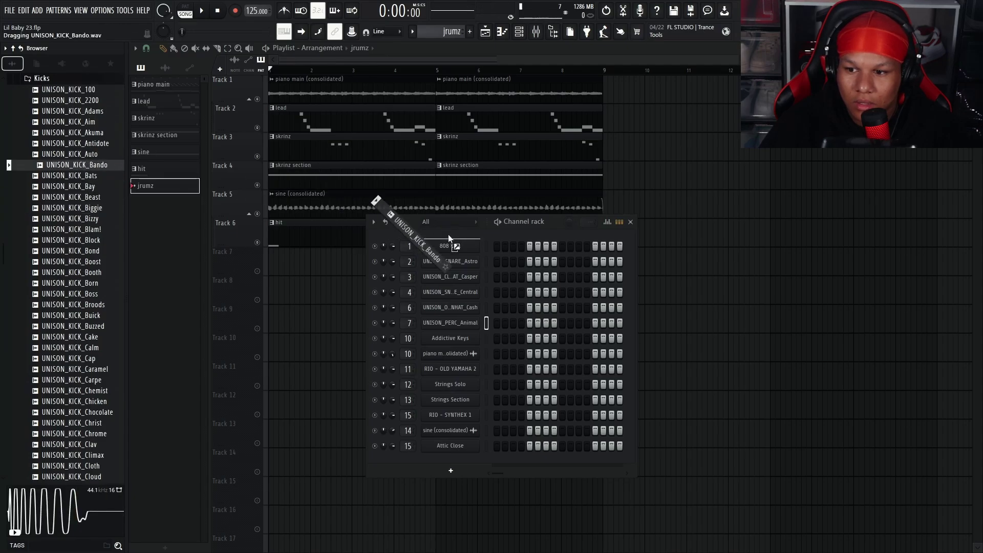
Step: Add the Endo 808 sample from the 2022 Cxdy drum kit's 808s Accents folder as a new channel in the channel rack
left_click(87, 79)
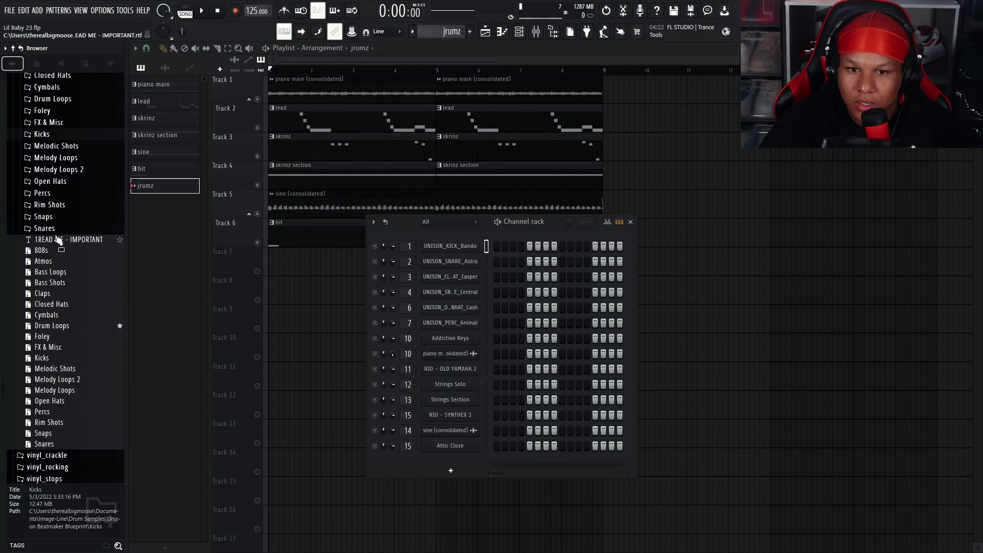
scroll(58, 234, "up", 5)
left_click(59, 234)
scroll(58, 236, "up", 5)
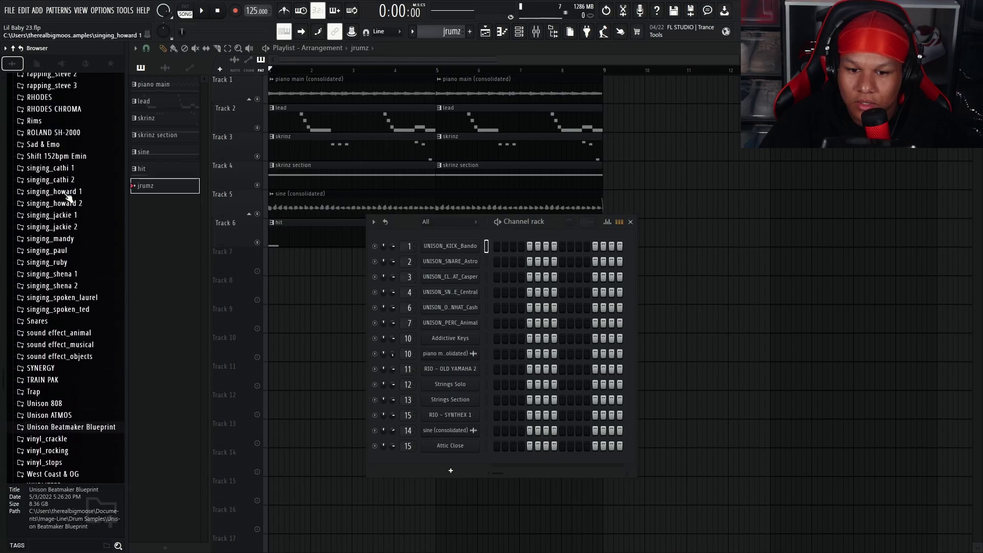
scroll(69, 198, "up", 10)
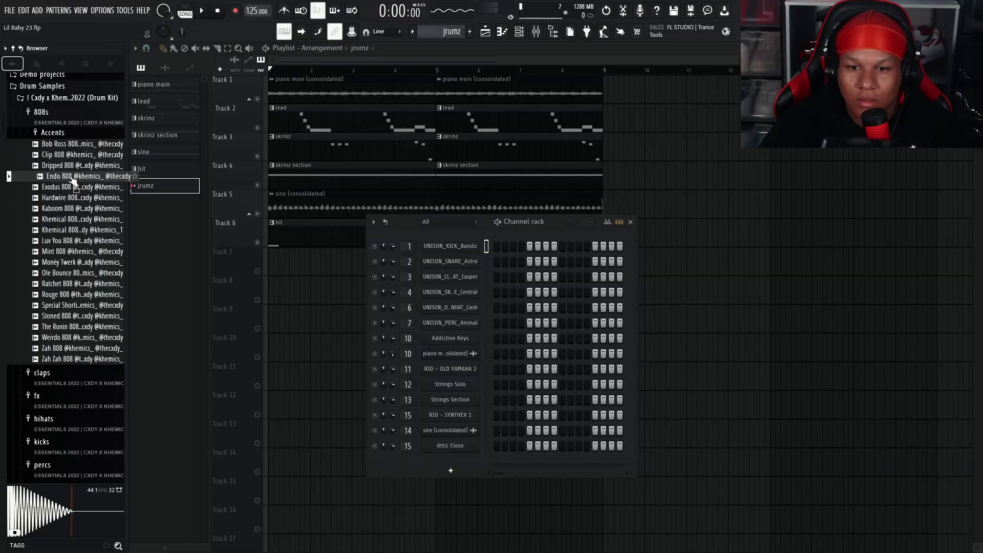
left_click_drag(453, 302, 452, 303)
left_click(446, 308)
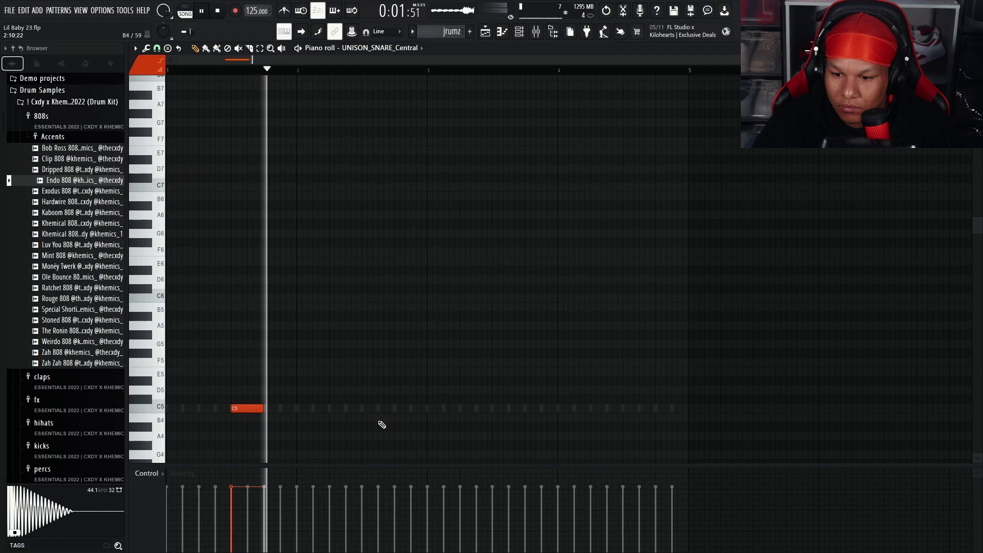
Step: Place C5 notes for UNISON_SNARE_Central on beat 3 of bars 2, 3 and 4, and switch to the closed hat's piano roll
left_click(362, 408)
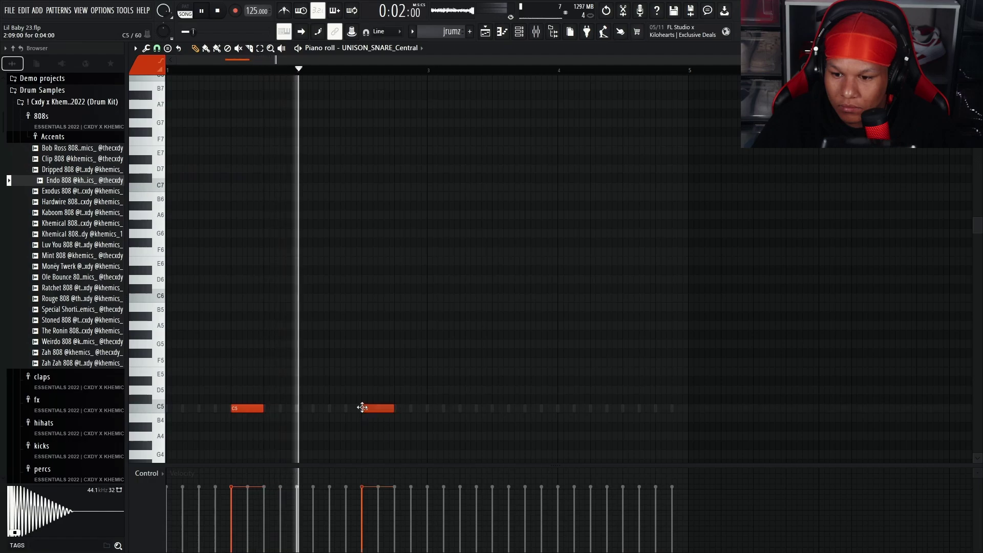
left_click(494, 408)
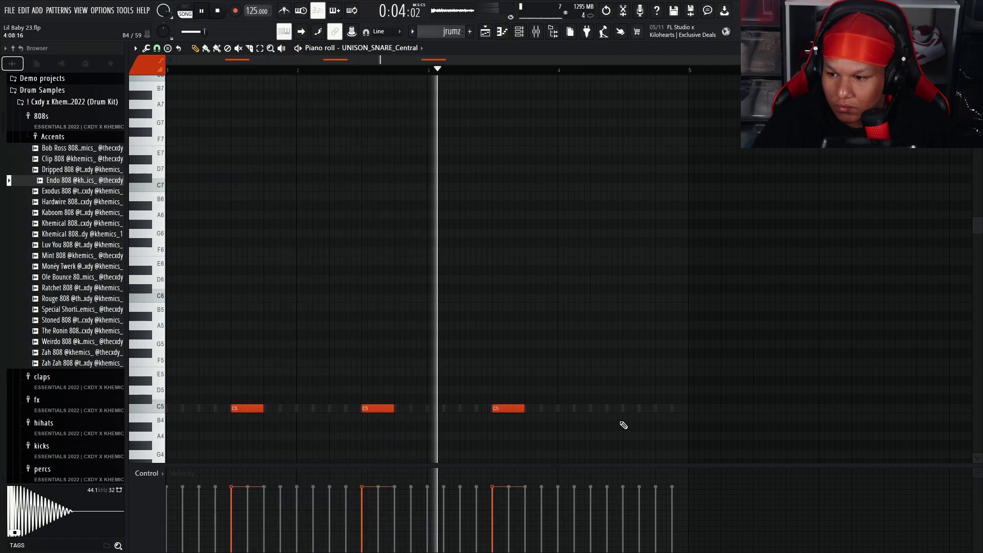
left_click(625, 408)
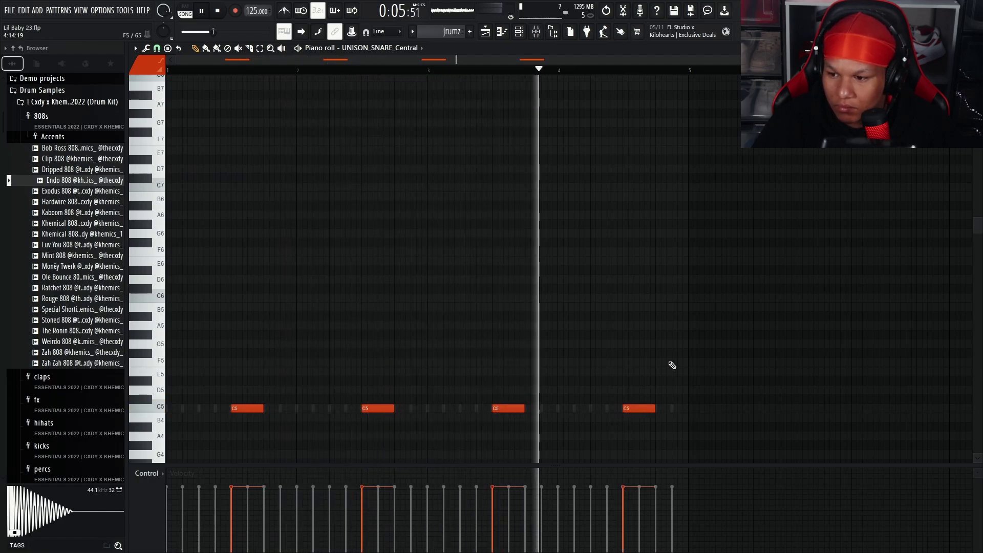
left_click(389, 47)
left_click(392, 103)
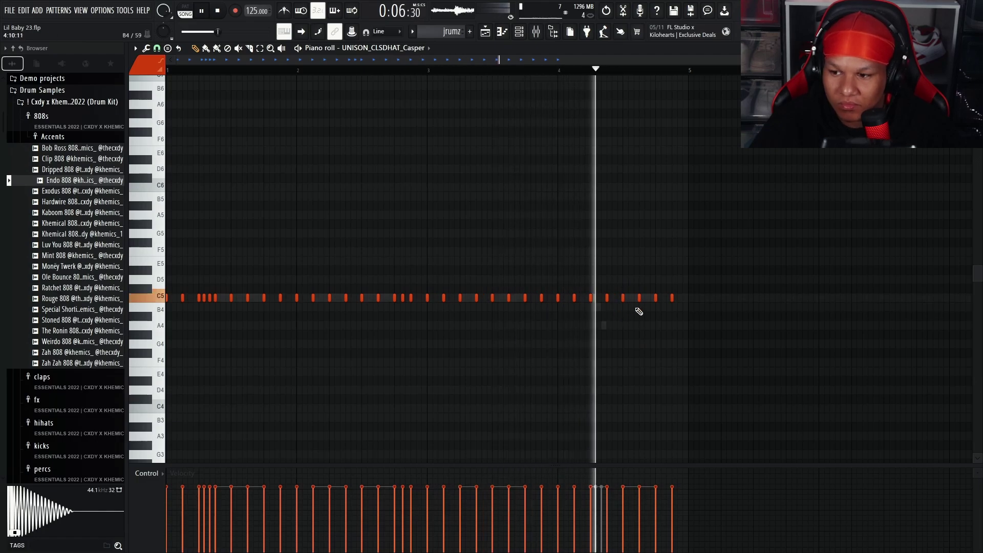
Step: Place short UNISON_PERC_Animal C5 notes half a beat after beat 3 in bars 1 to 3, removing the extra note on bar 2's beat 4
right_click(244, 299)
right_click(245, 299)
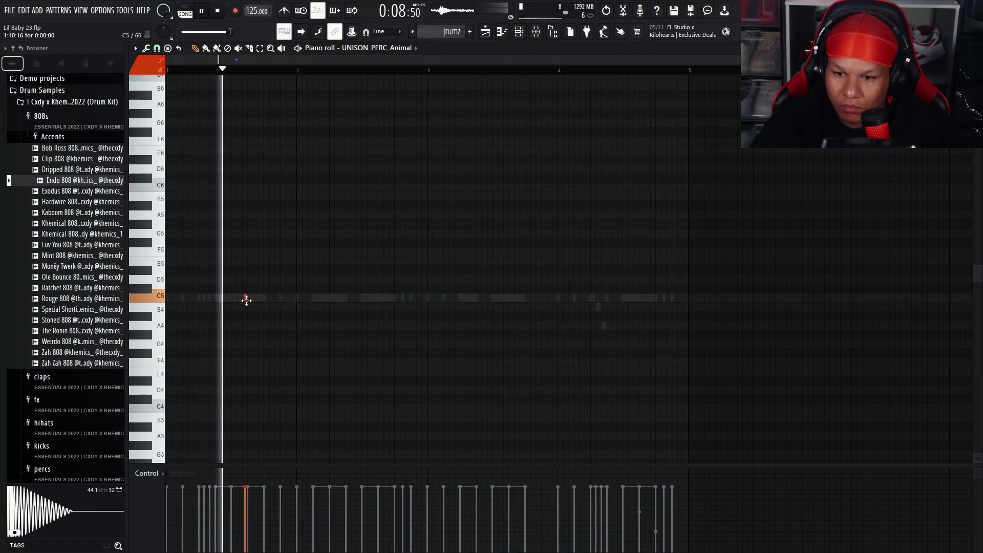
left_click(379, 297)
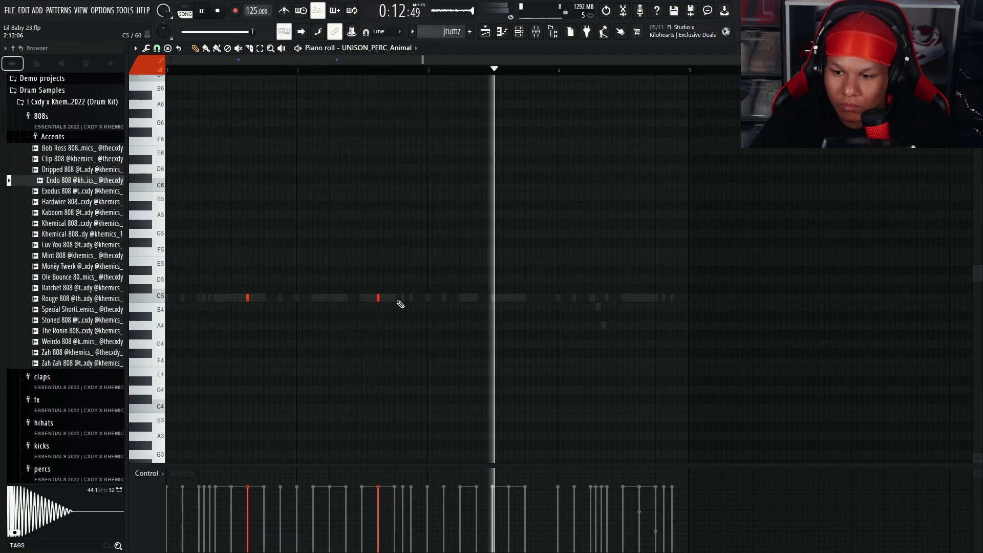
left_click(394, 297)
left_click(508, 298)
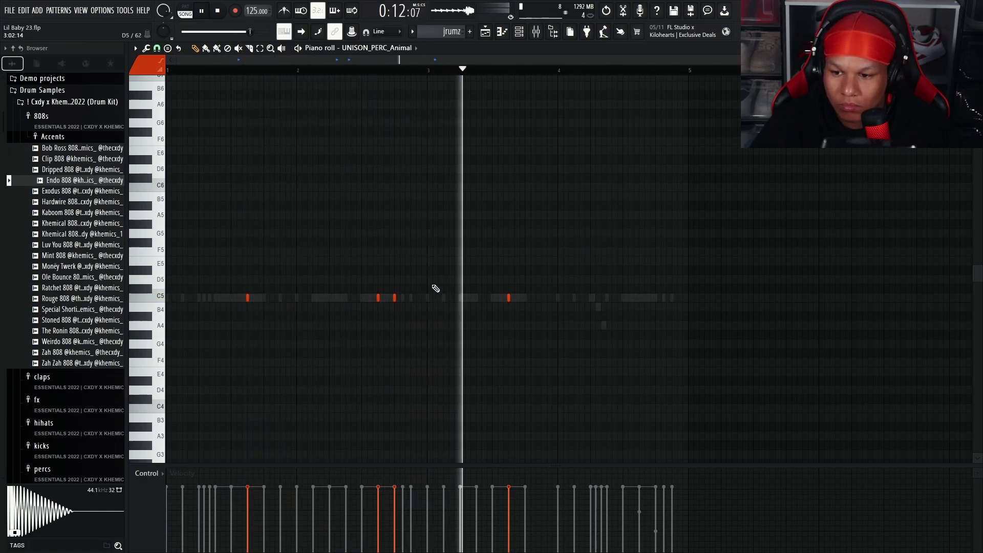
right_click(394, 297)
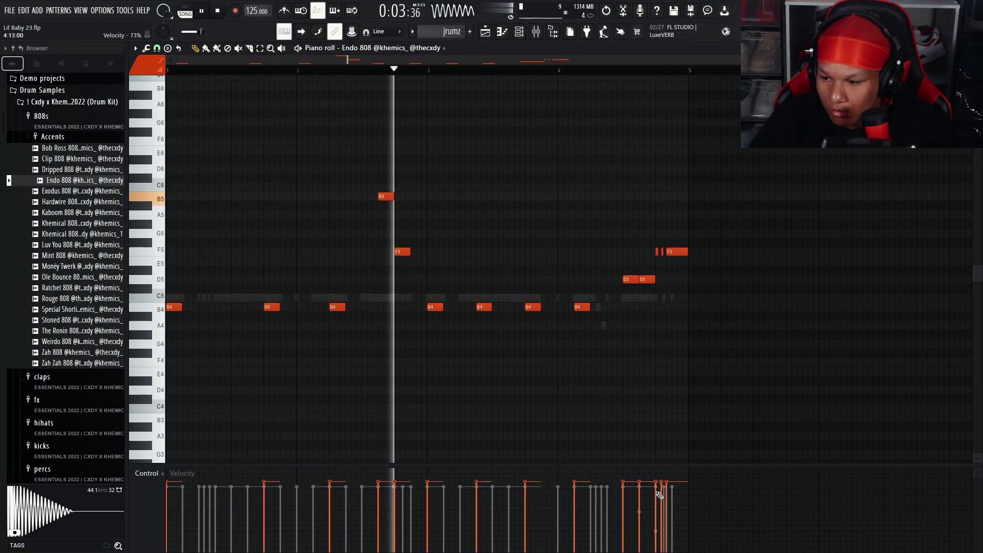
Step: Lower the velocity of the three F5 notes at the end of bar 4 in the Endo 808 pattern
left_click_drag(656, 492, 667, 493)
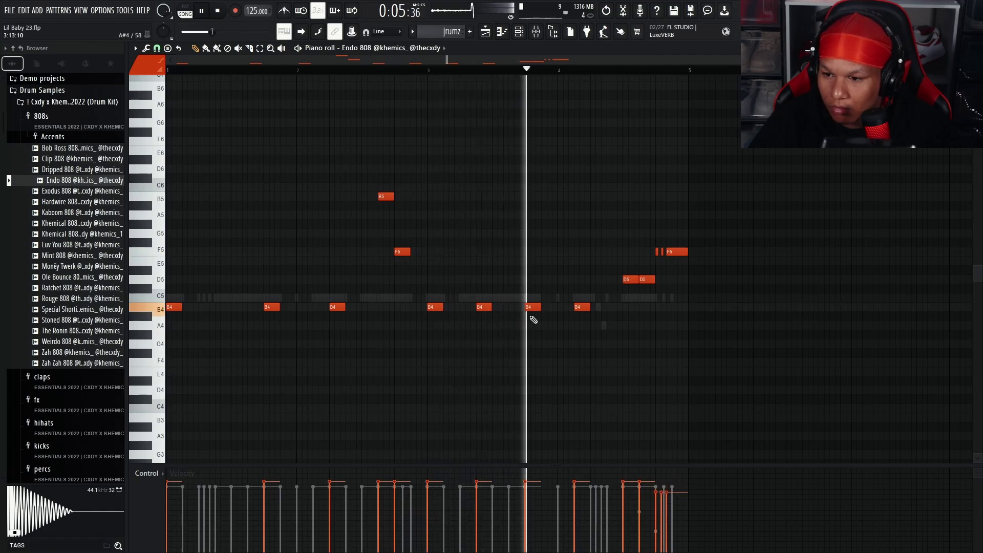